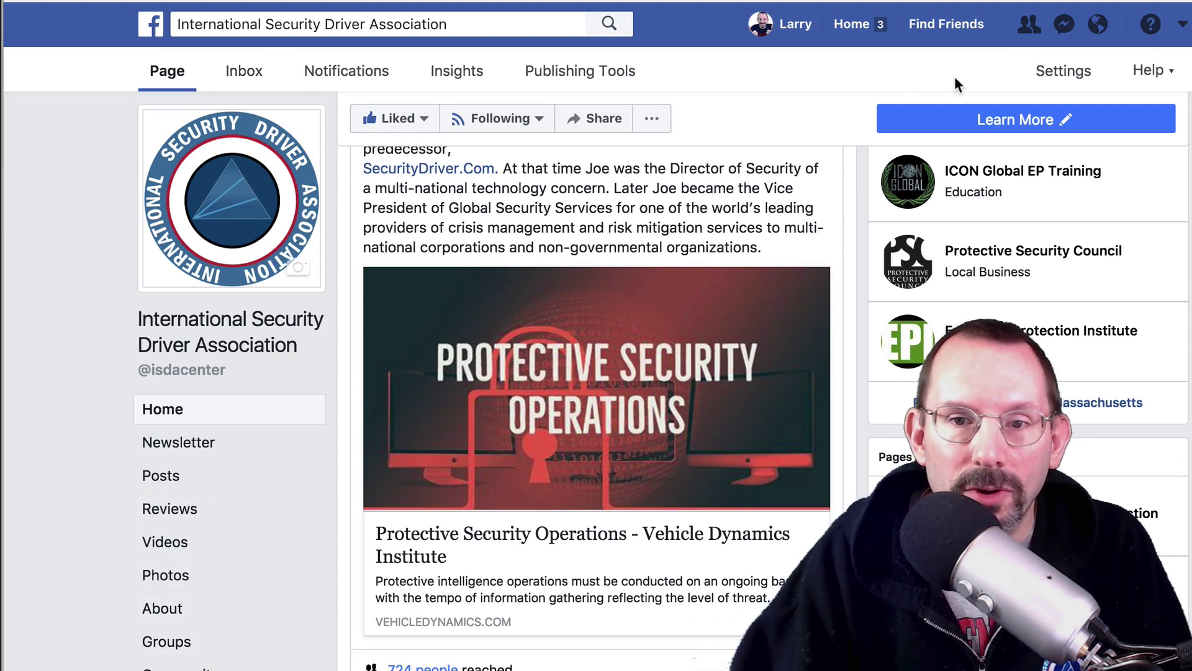
Step: Add a Shop tab to the International Security Driver Association page through its page-editing settings
{"action": "left_click", "coordinate": [1064, 73]}
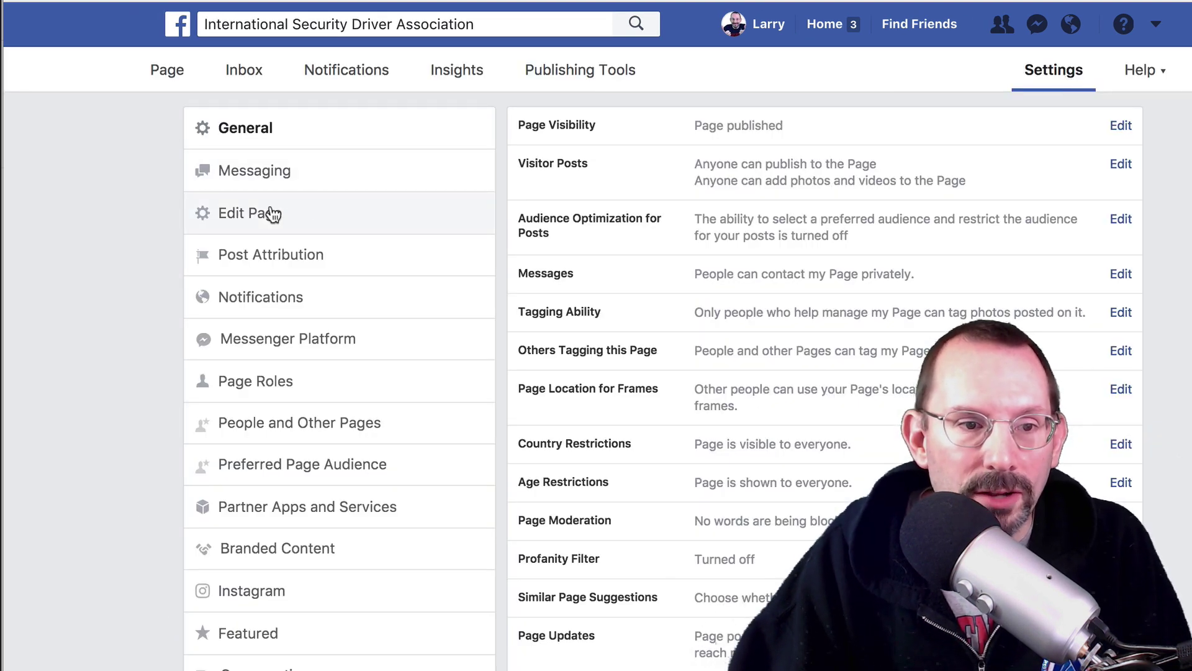
{"action": "left_click", "coordinate": [260, 213]}
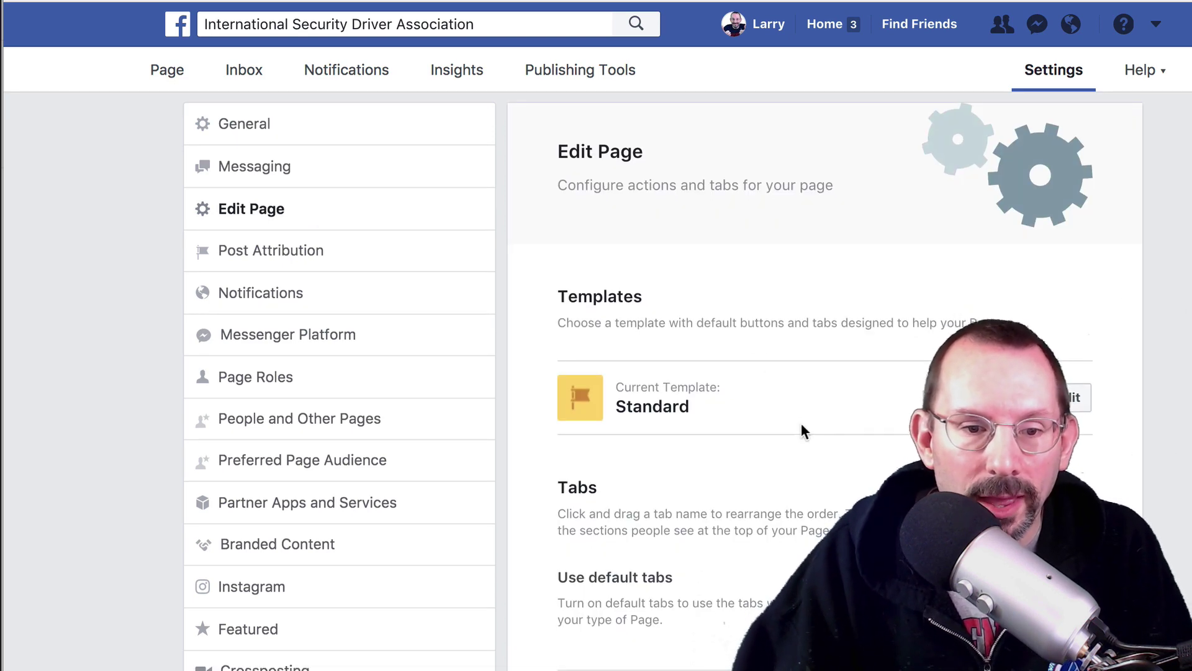
{"action": "scroll", "coordinate": [800, 426], "scroll_direction": "down", "scroll_amount": 4}
{"action": "scroll", "coordinate": [796, 448], "scroll_direction": "down", "scroll_amount": 5}
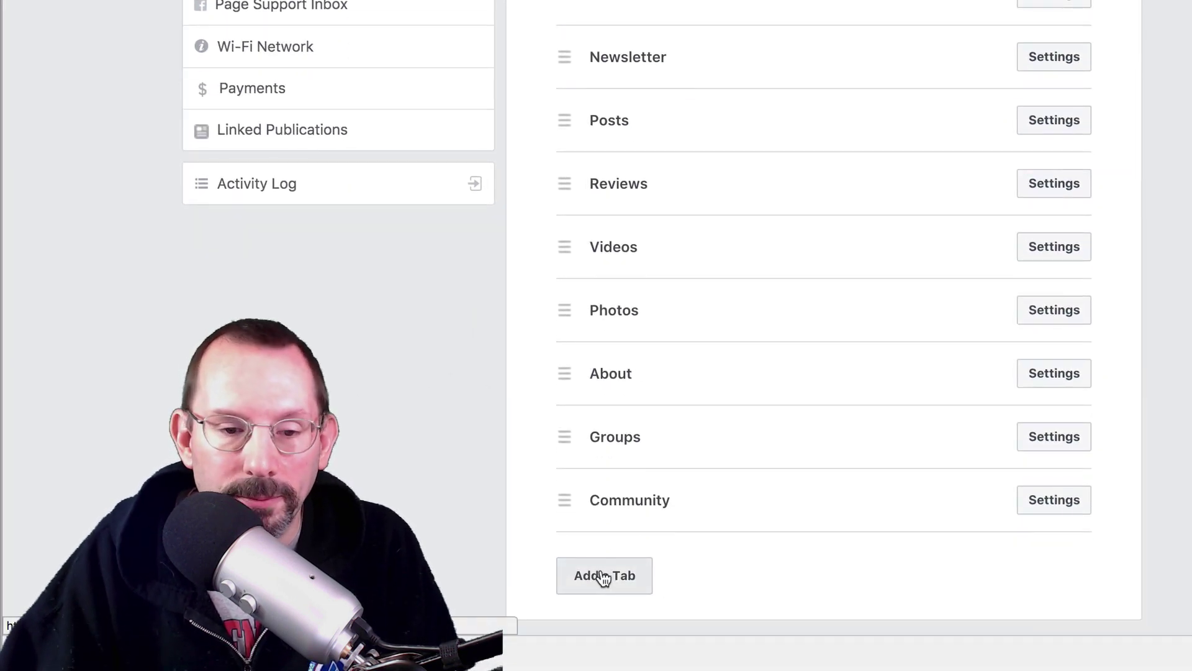
{"action": "left_click", "coordinate": [601, 571]}
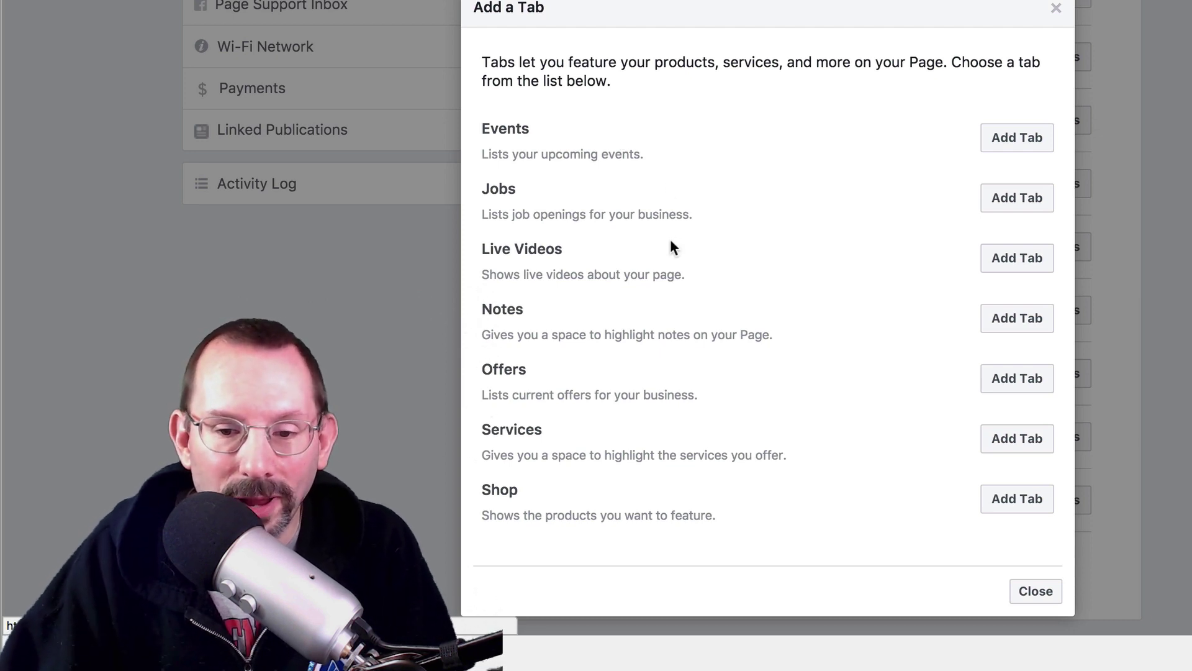
{"action": "scroll", "coordinate": [672, 248], "scroll_direction": "down", "scroll_amount": 1}
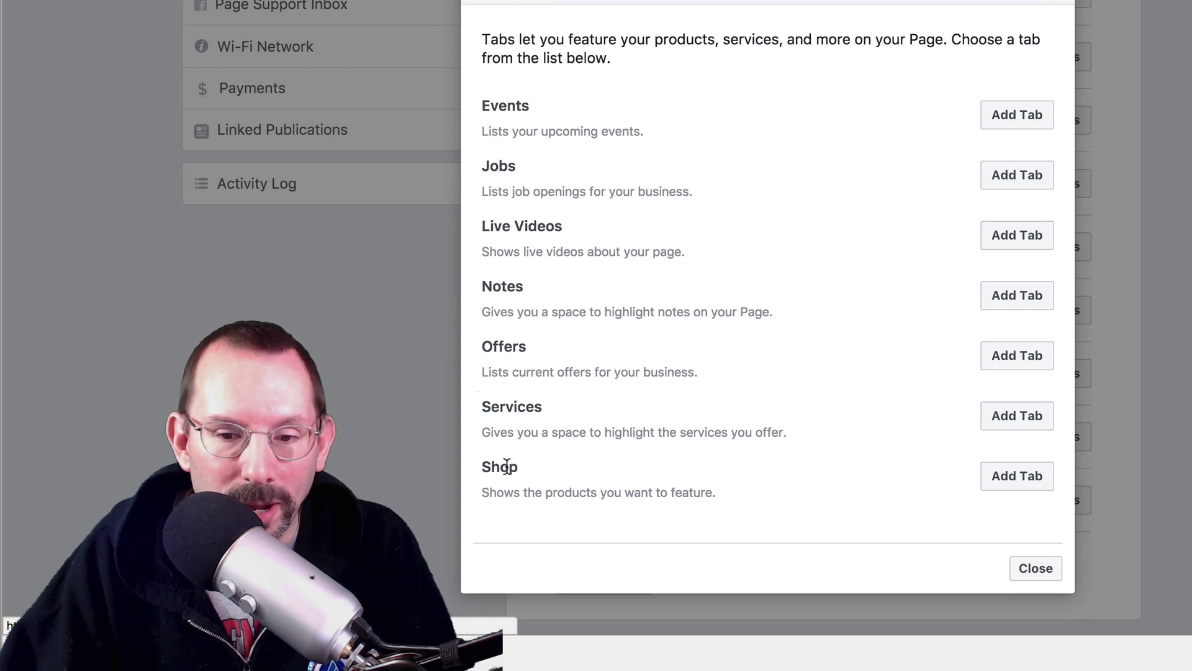
{"action": "left_click", "coordinate": [1018, 478]}
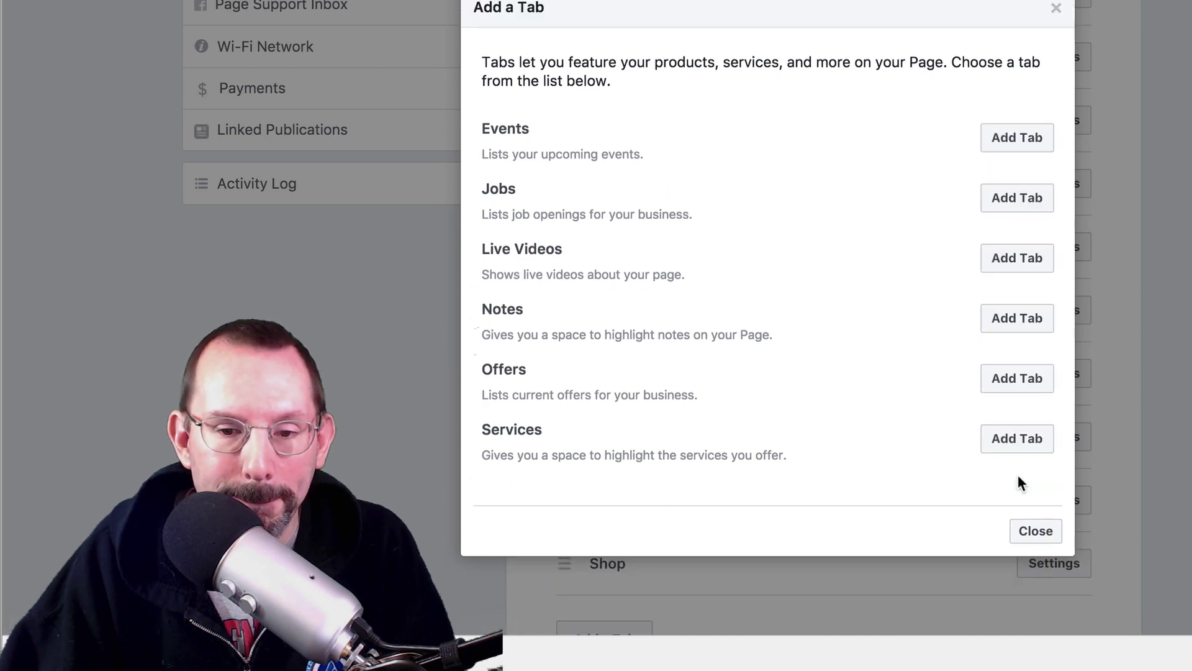
{"action": "left_click", "coordinate": [1036, 529]}
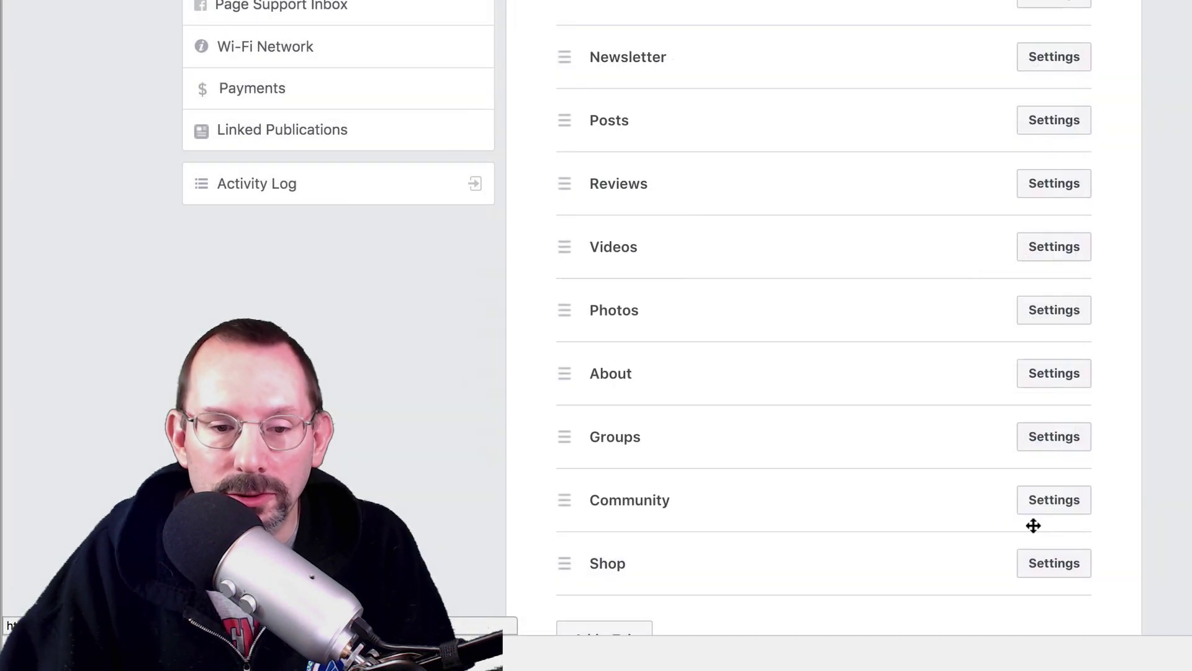
Step: Save the new Shop tab's settings with Show Shop tab turned on
{"action": "scroll", "coordinate": [900, 494], "scroll_direction": "down", "scroll_amount": 2}
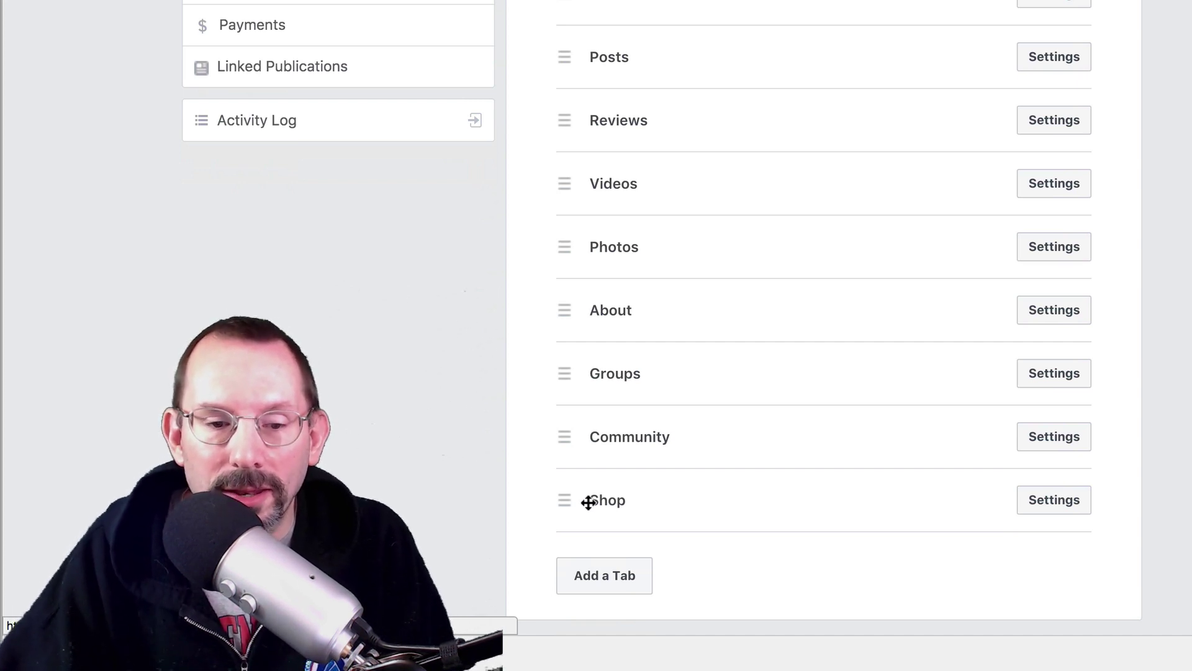
{"action": "left_click", "coordinate": [1056, 500]}
{"action": "scroll", "coordinate": [905, 495], "scroll_direction": "down", "scroll_amount": 5}
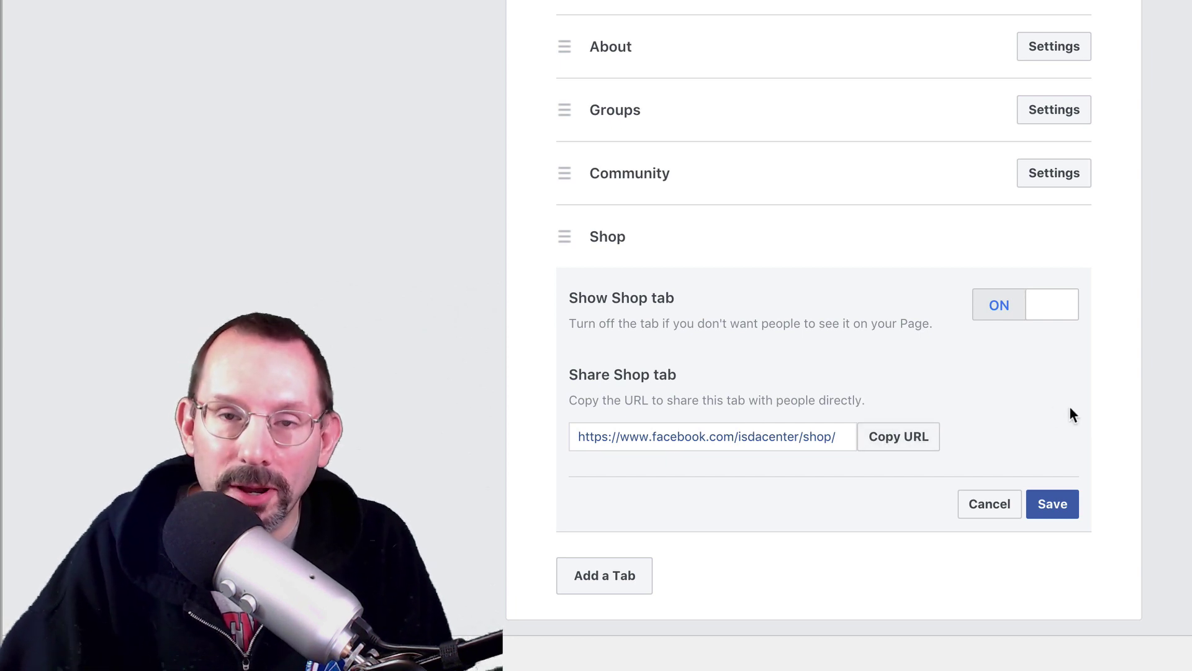
{"action": "left_click", "coordinate": [1063, 504]}
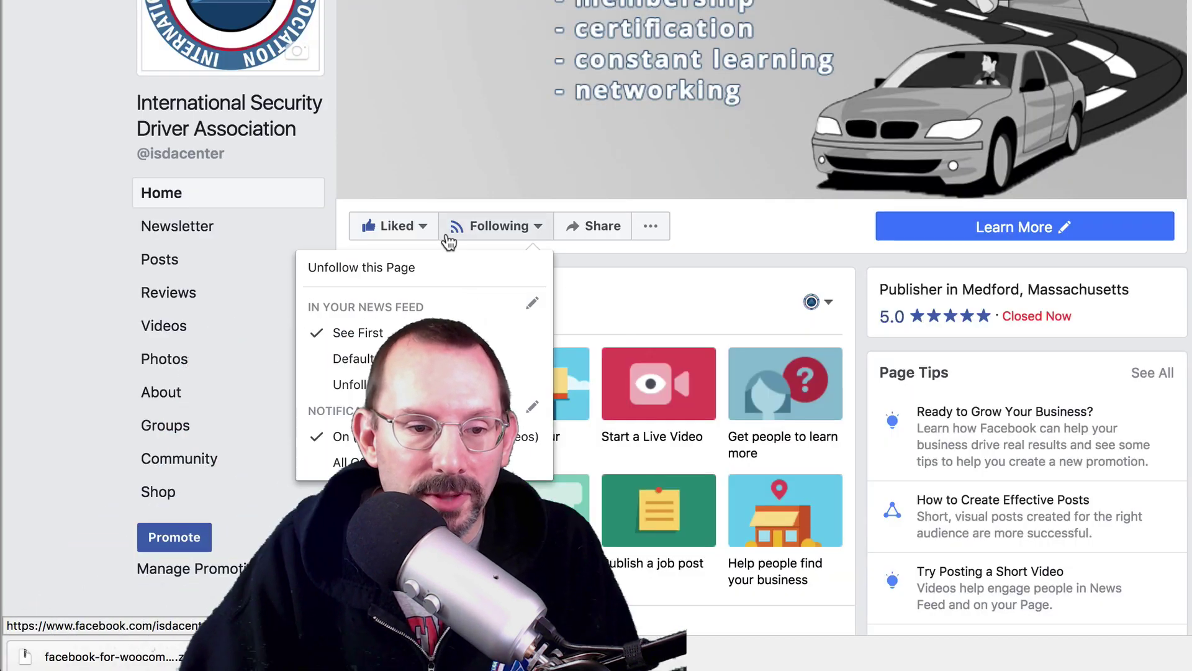
Step: Open the page's Shop section and agree to the Merchant Terms and Policies
{"action": "scroll", "coordinate": [367, 249], "scroll_direction": "down", "scroll_amount": 1}
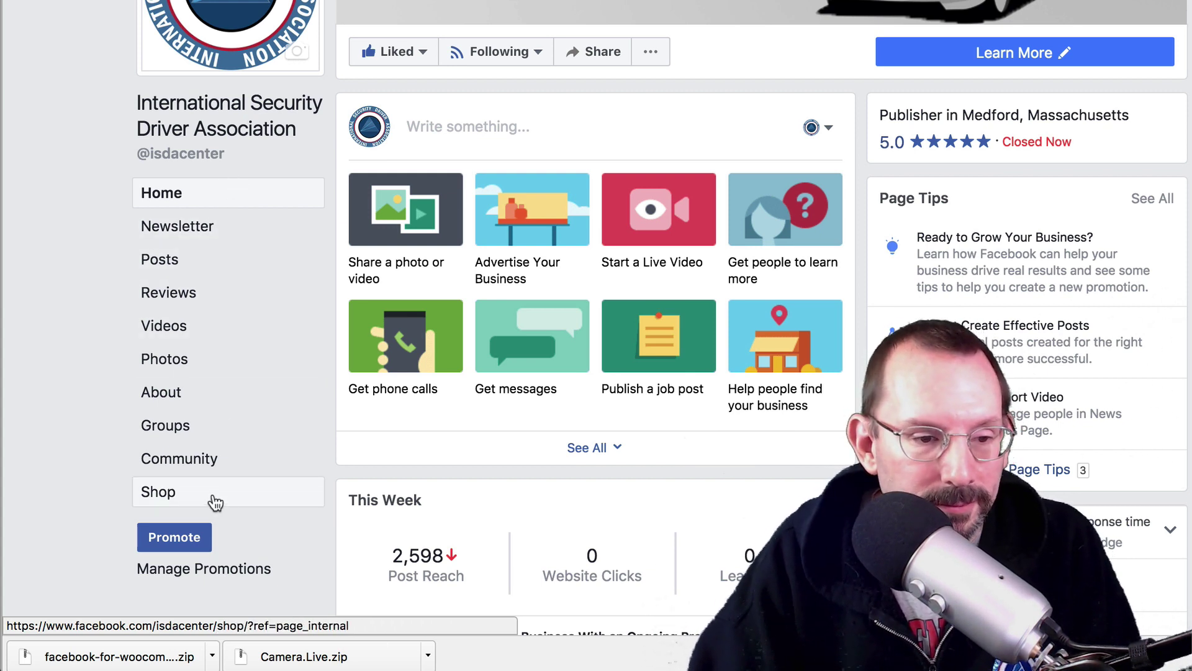
{"action": "left_click", "coordinate": [174, 497]}
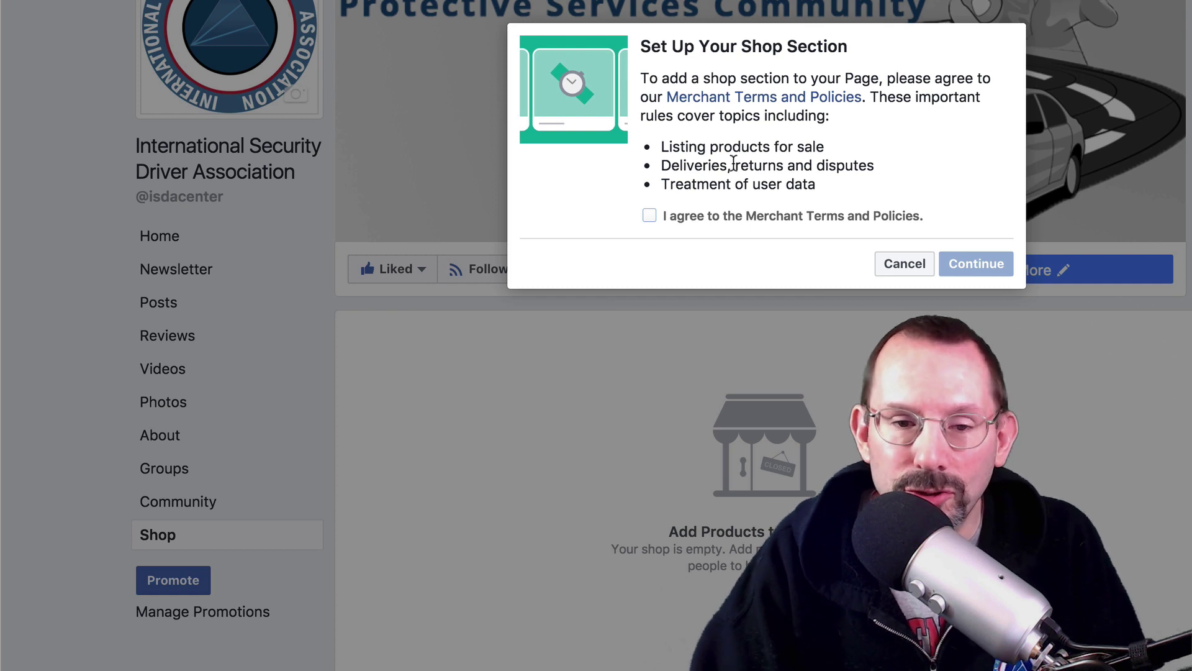
{"action": "left_click", "coordinate": [650, 214]}
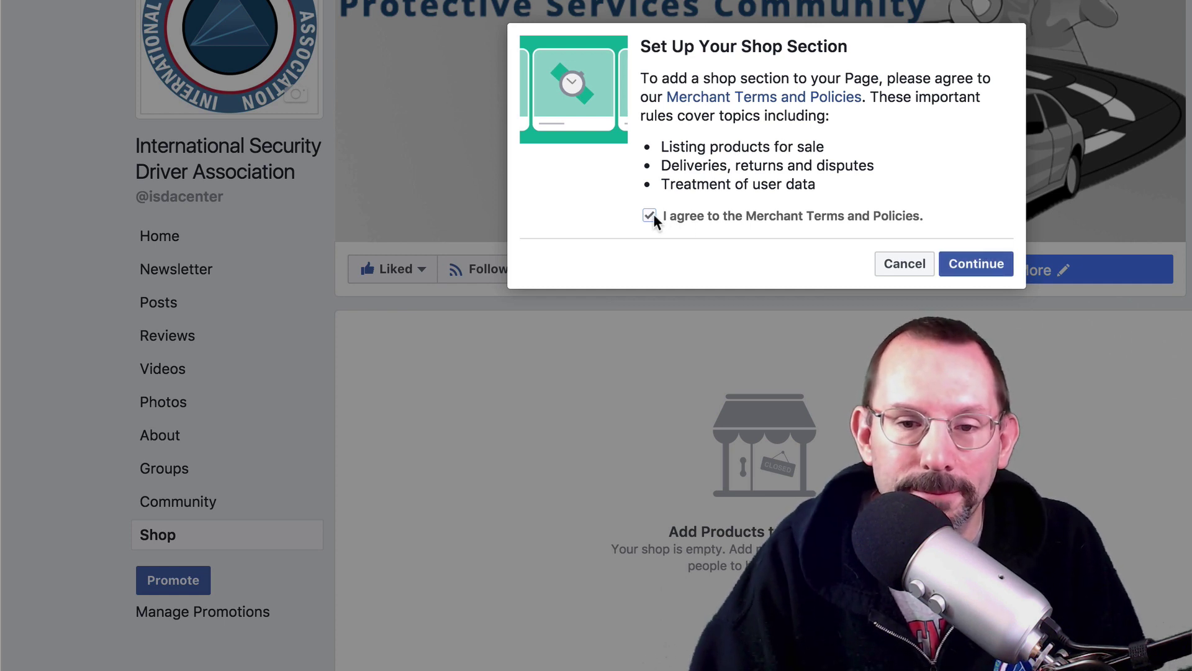
{"action": "left_click", "coordinate": [977, 263]}
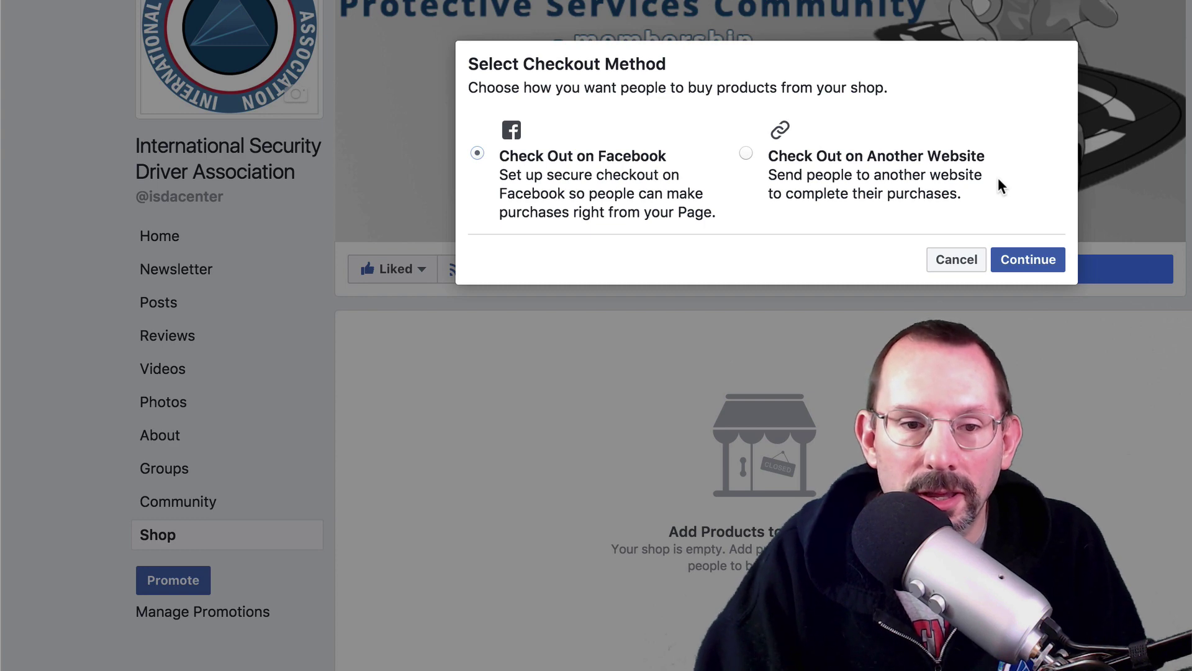
Step: Complete the shop's checkout method selection and save US Dollars as its currency
{"action": "left_click", "coordinate": [819, 171]}
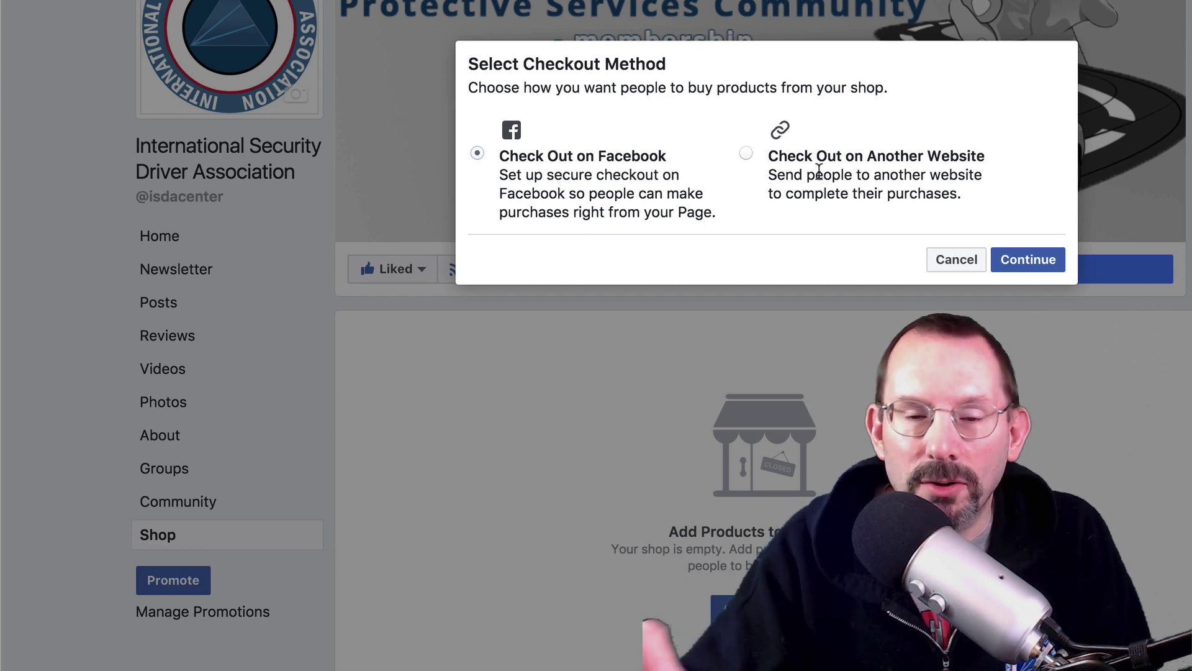
{"action": "left_click", "coordinate": [1039, 267]}
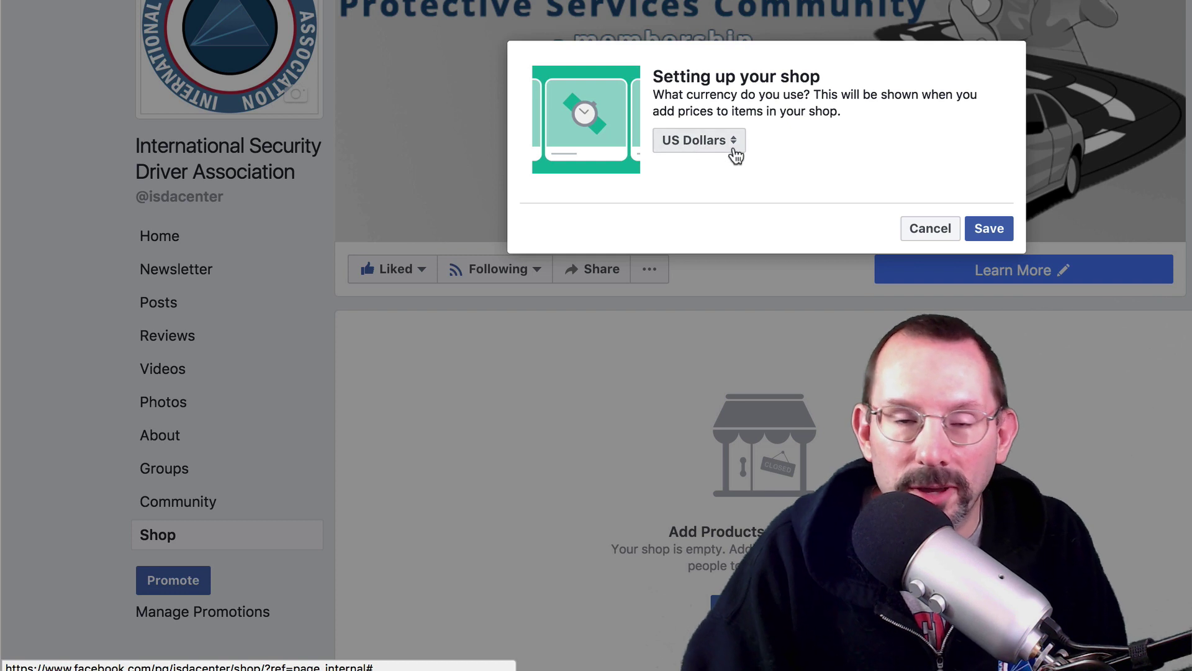
{"action": "left_click", "coordinate": [985, 229]}
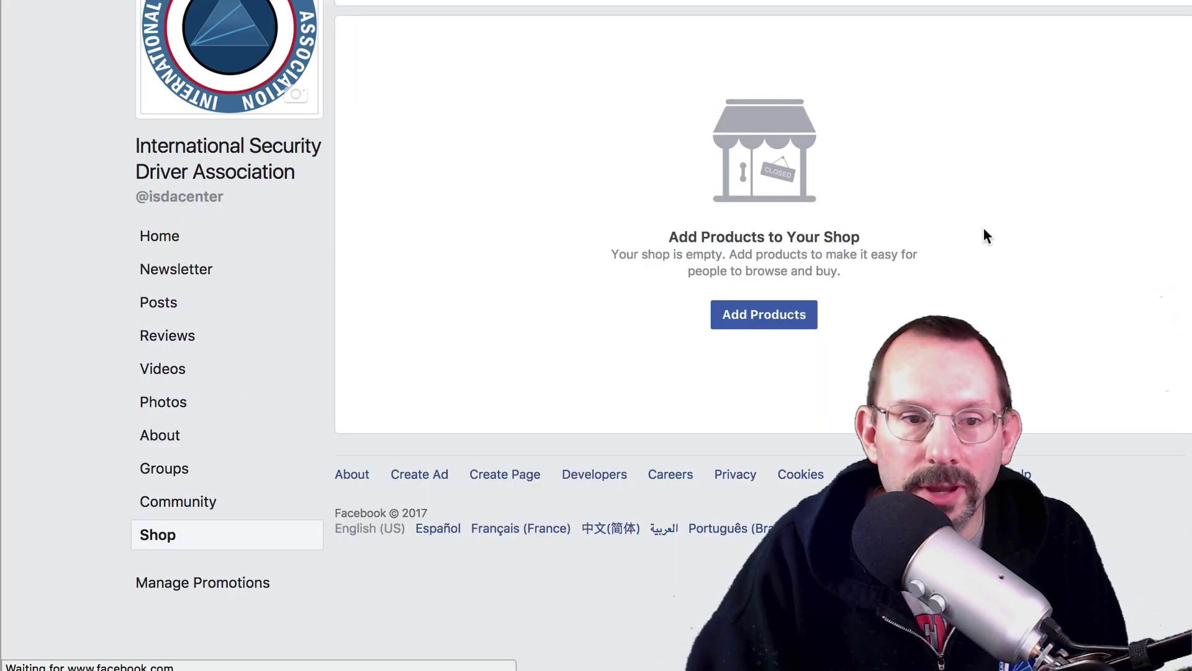
Step: Switch to the store's WordPress admin and open the page for adding a new plugin
{"action": "scroll", "coordinate": [764, 335], "scroll_direction": "down", "scroll_amount": 3}
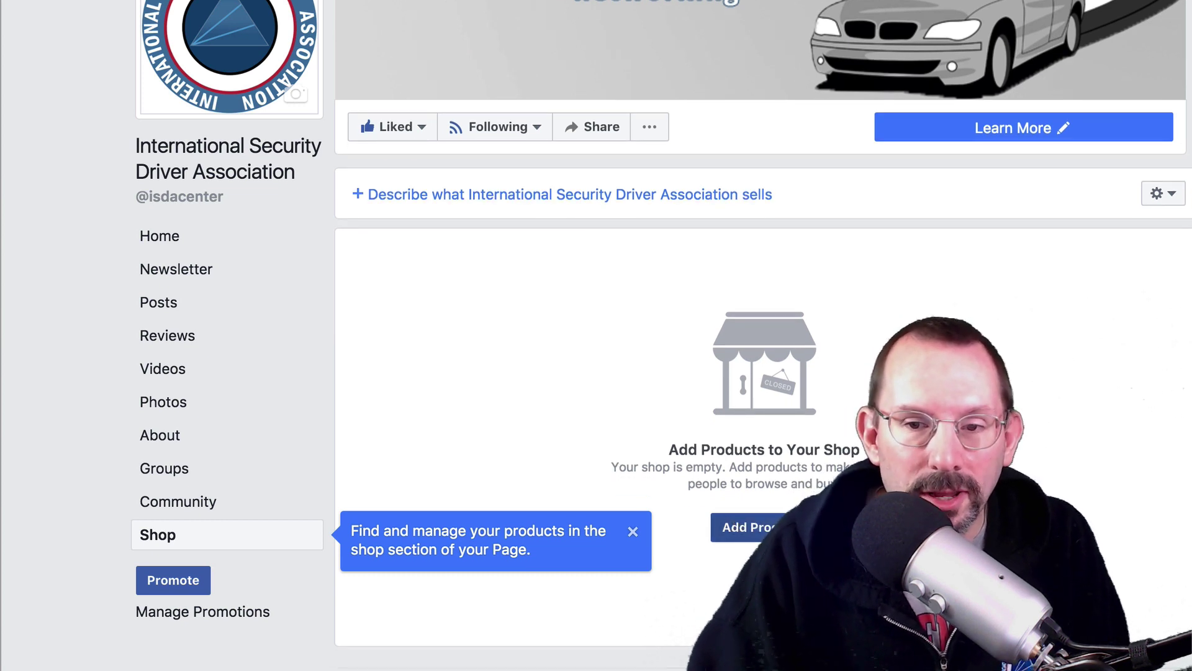
{"action": "left_click", "coordinate": [758, 529]}
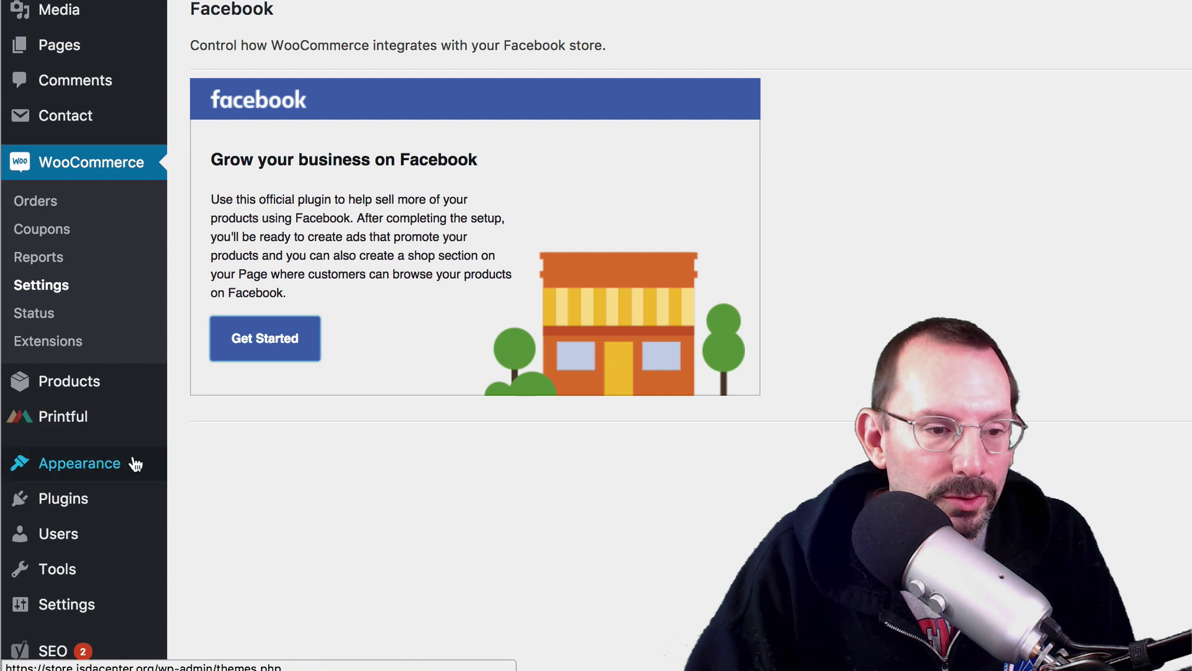
{"action": "scroll", "coordinate": [133, 460], "scroll_direction": "down", "scroll_amount": 1}
{"action": "mouse_move", "coordinate": [73, 475]}
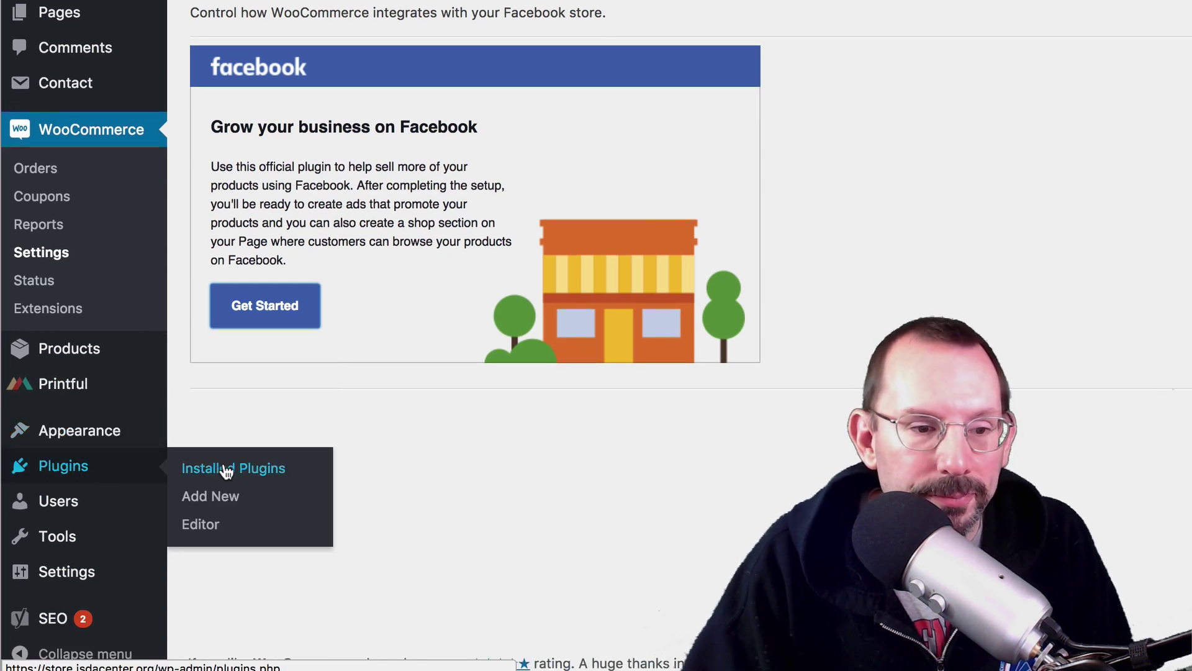
{"action": "left_click", "coordinate": [221, 496]}
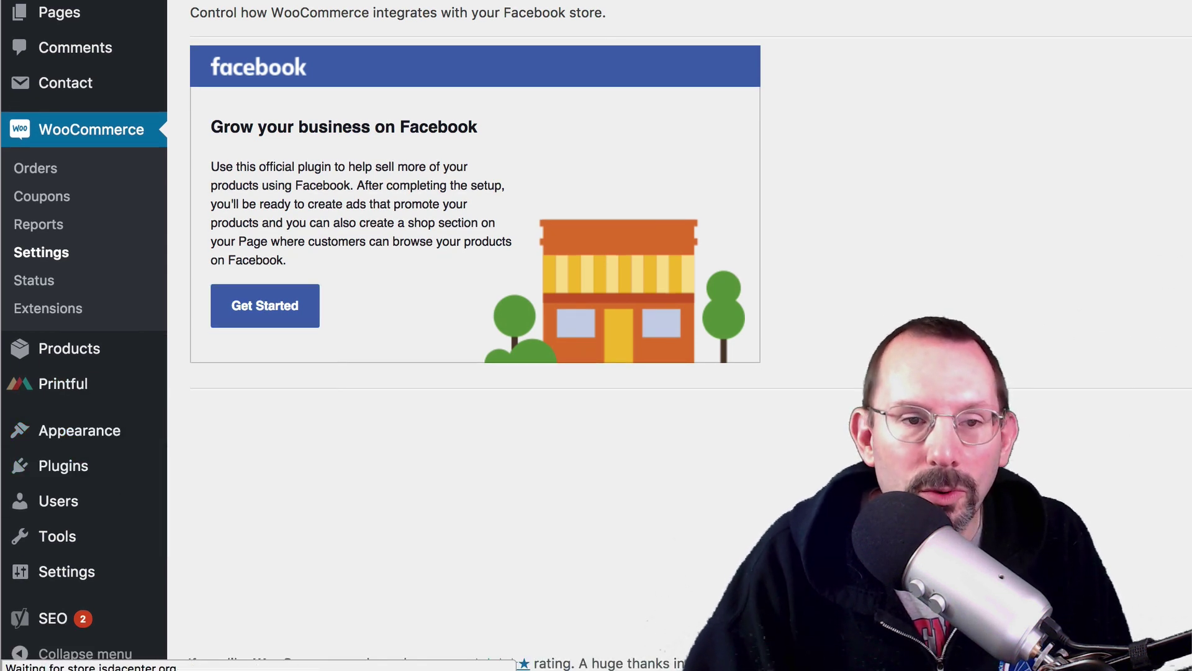
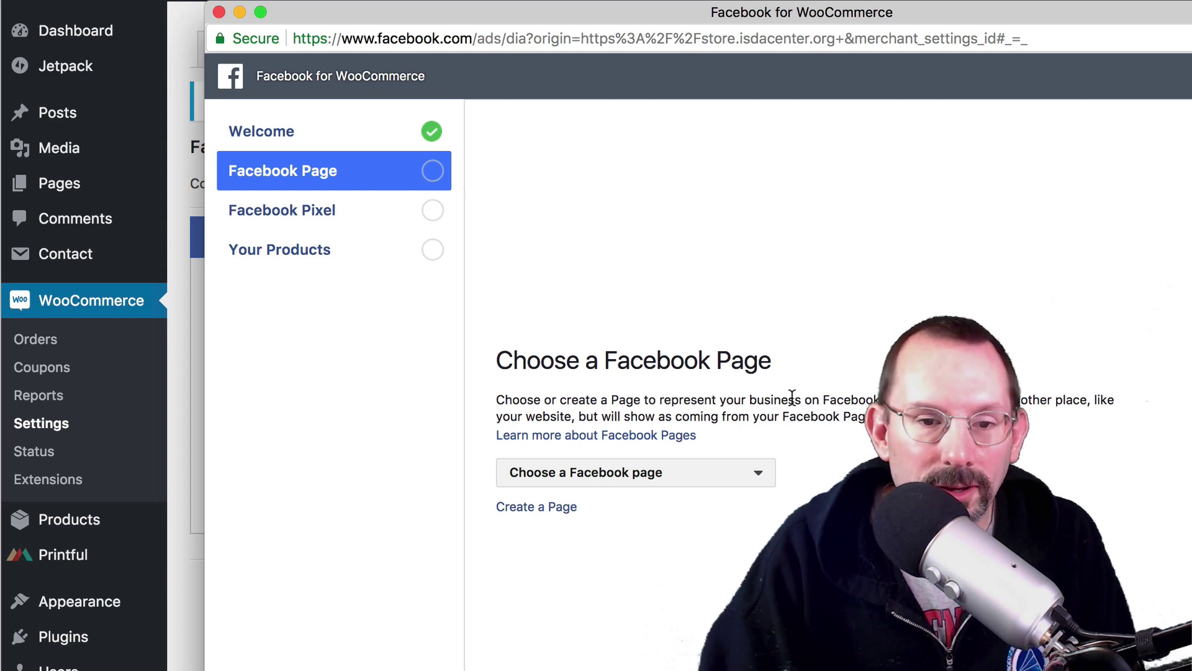
Step: Choose International Security Driver Association as the Facebook page for the WooCommerce store
{"action": "left_click", "coordinate": [772, 473]}
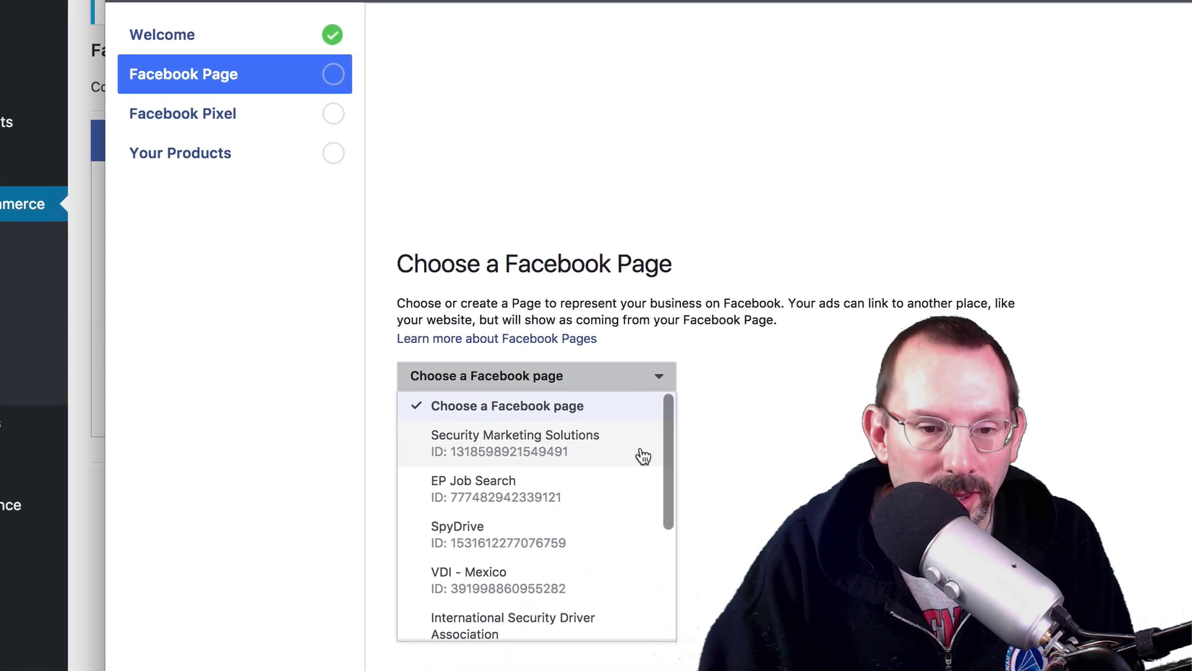
{"action": "scroll", "coordinate": [587, 463], "scroll_direction": "down", "scroll_amount": 3}
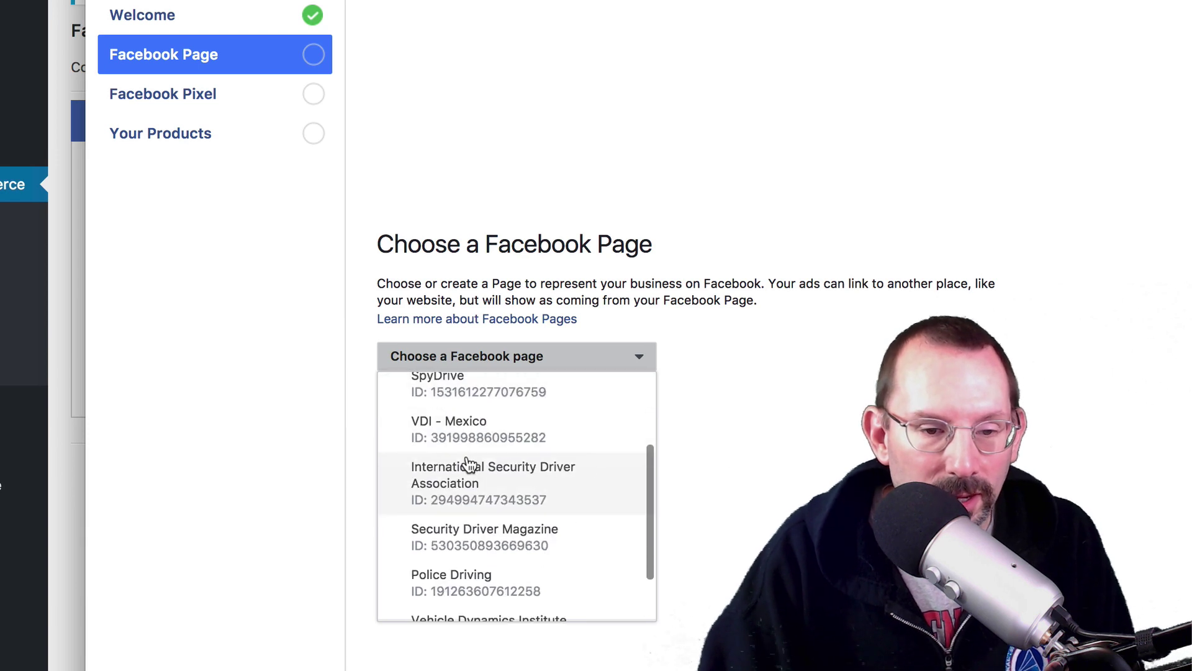
{"action": "left_click", "coordinate": [545, 484]}
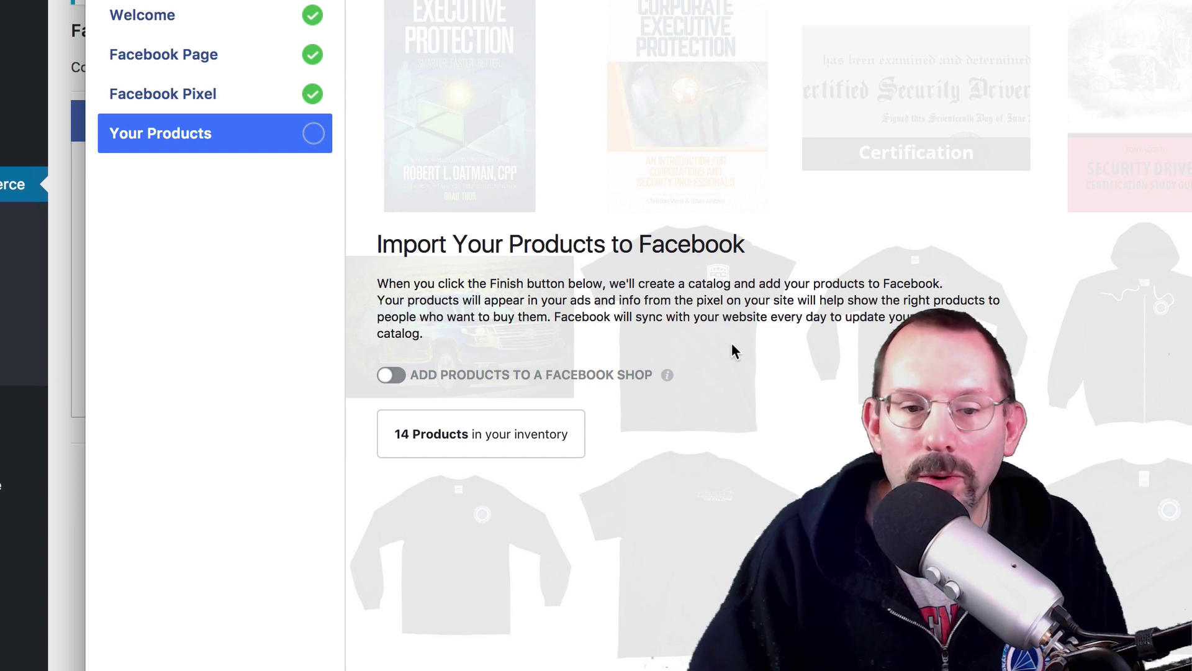
Step: Turn on adding products to a Facebook shop and finish the Facebook for WooCommerce setup
{"action": "left_click", "coordinate": [397, 376]}
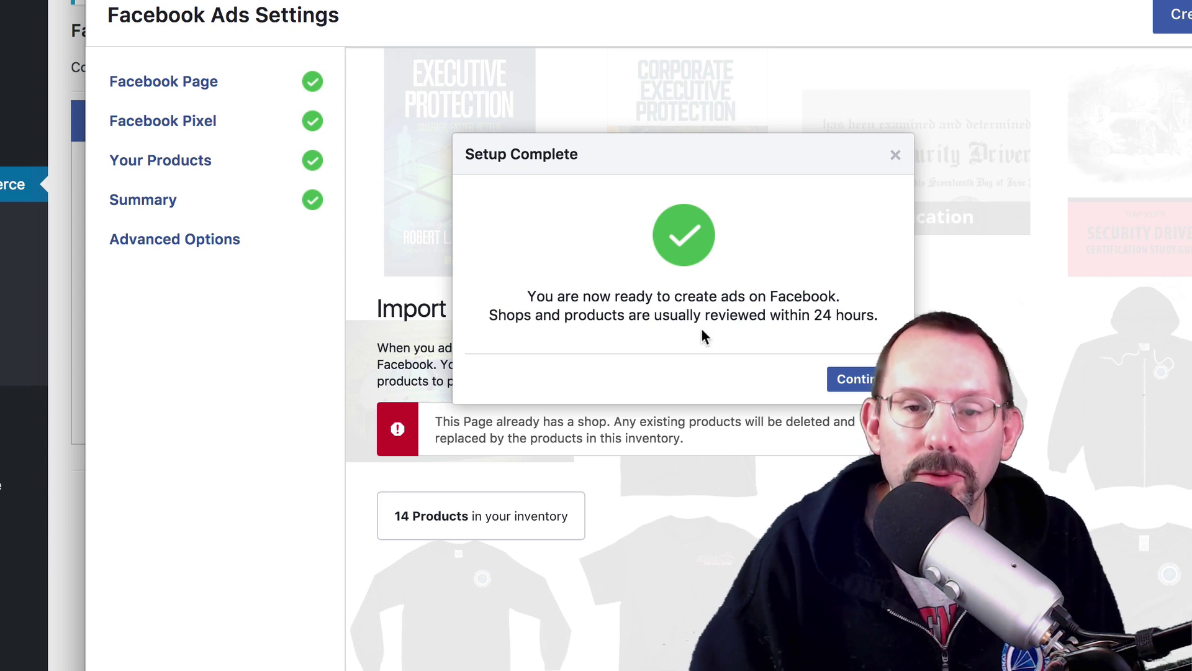
{"action": "left_click", "coordinate": [861, 380]}
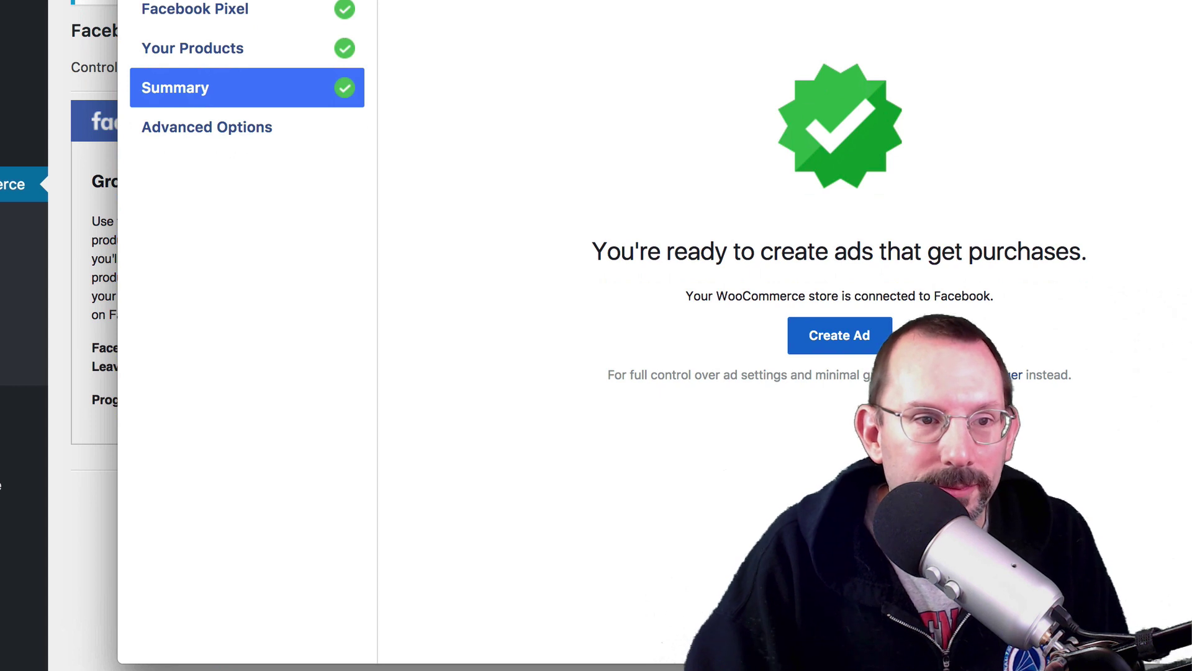
{"action": "key", "text": "Escape"}
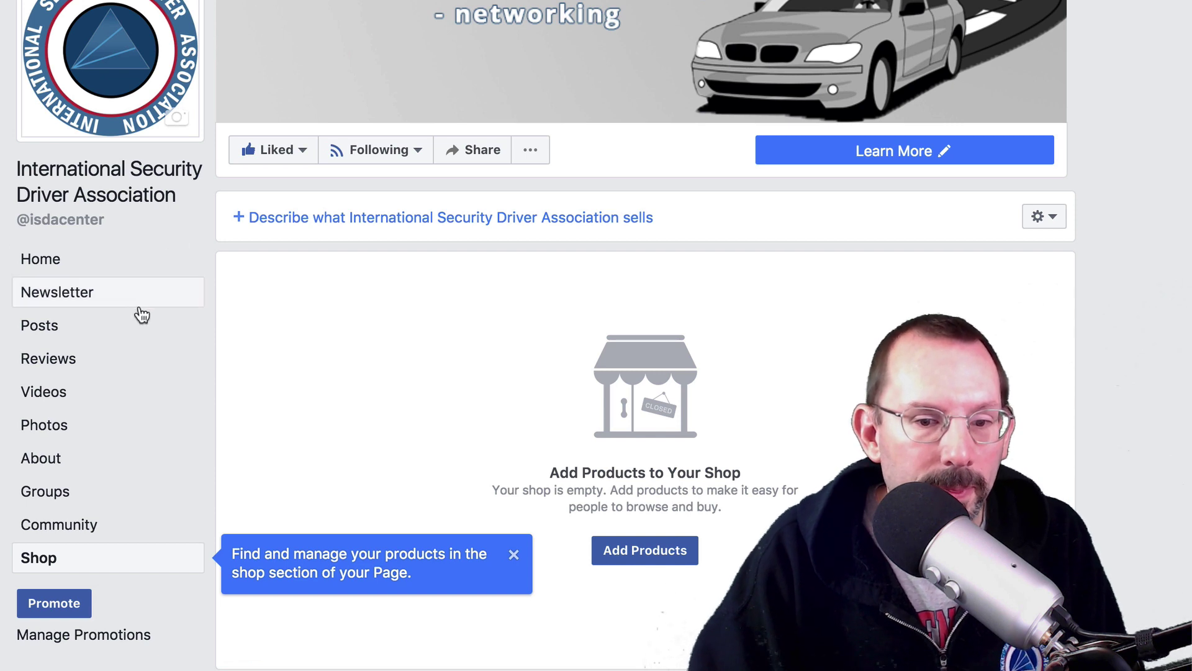
Step: Reload the Facebook page's Shop section and review its status notice and imported products
{"action": "left_click", "coordinate": [42, 560]}
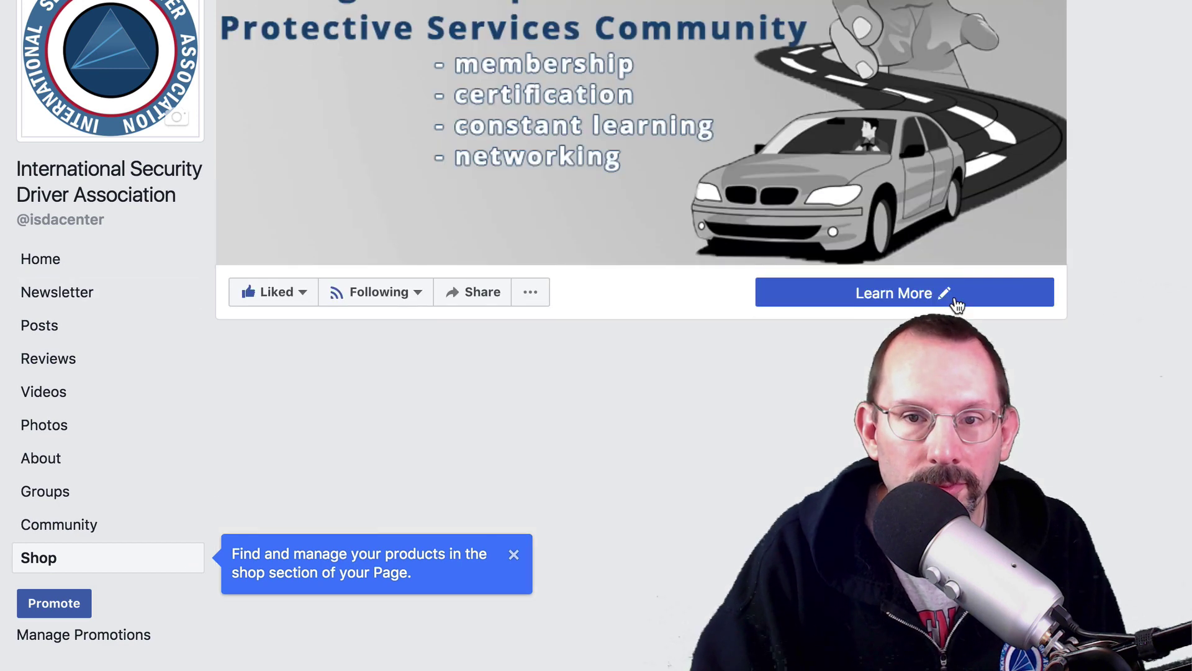
{"action": "scroll", "coordinate": [739, 283], "scroll_direction": "down", "scroll_amount": 5}
{"action": "scroll", "coordinate": [664, 283], "scroll_direction": "up", "scroll_amount": 5}
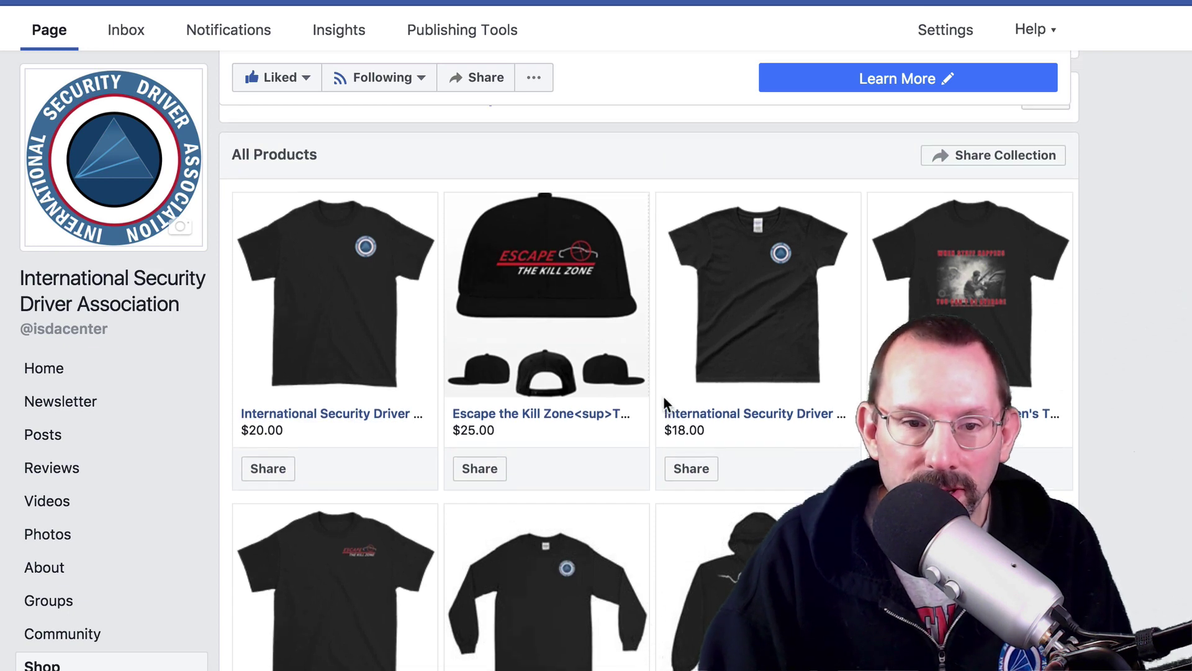
{"action": "scroll", "coordinate": [663, 396], "scroll_direction": "up", "scroll_amount": 5}
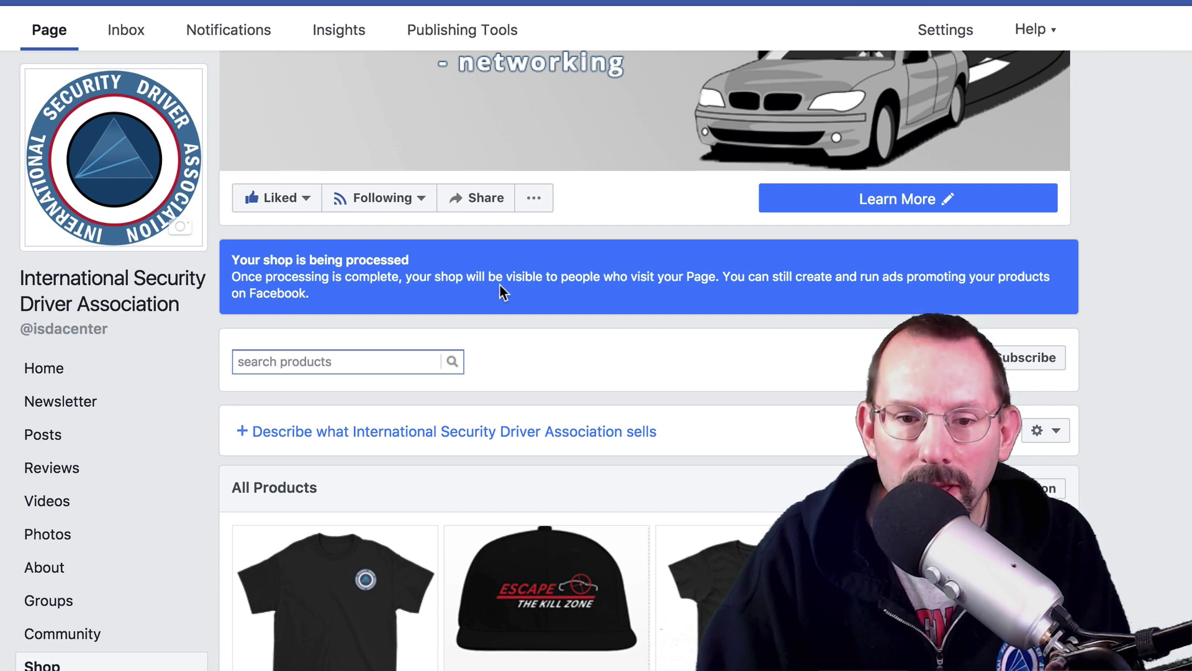
{"action": "scroll", "coordinate": [691, 307], "scroll_direction": "down", "scroll_amount": 1}
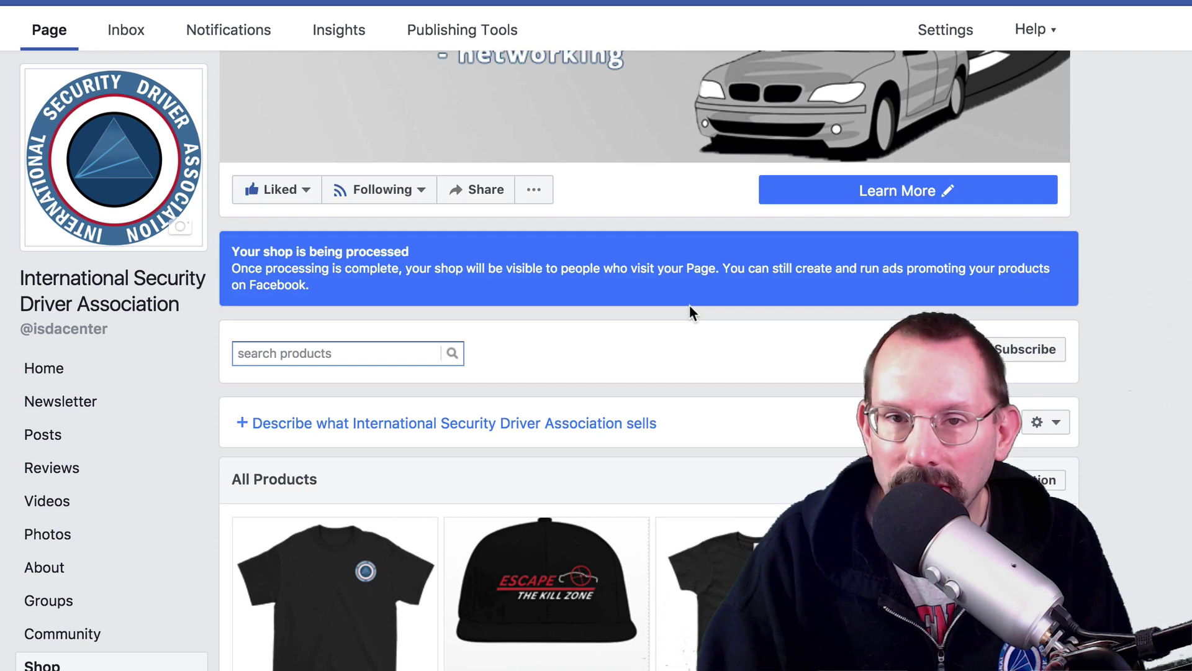
{"action": "scroll", "coordinate": [690, 309], "scroll_direction": "down", "scroll_amount": 4}
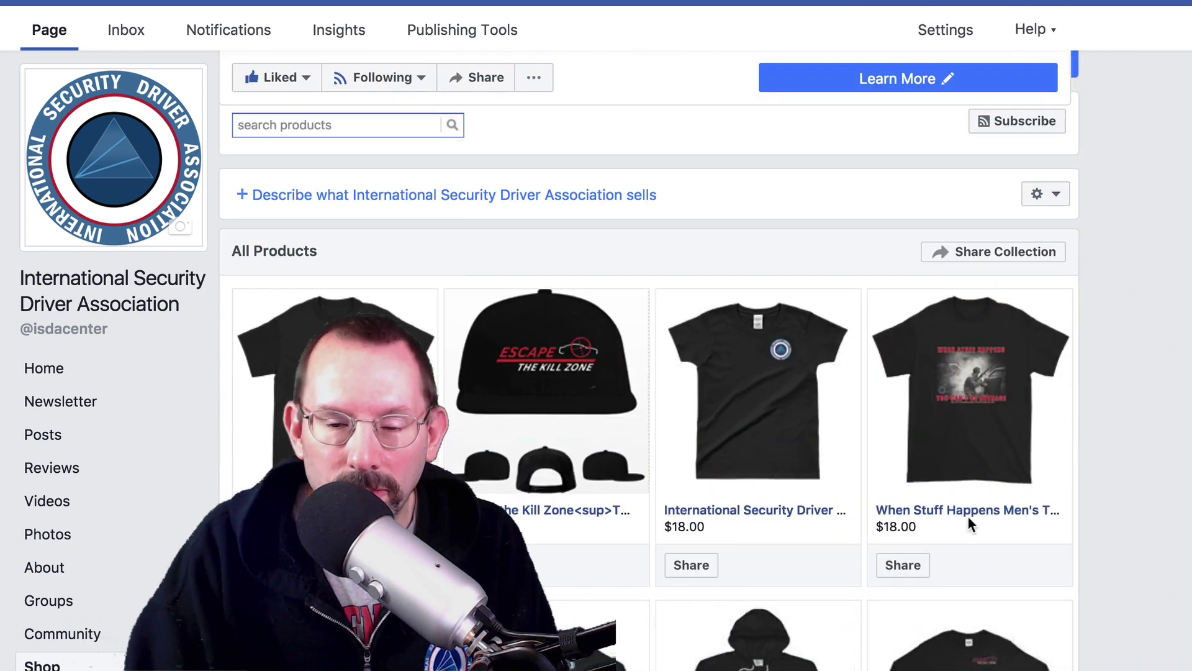
Step: Open the When Stuff Happens Men's T-Shirt product and view its available sizes
{"action": "left_click", "coordinate": [975, 513]}
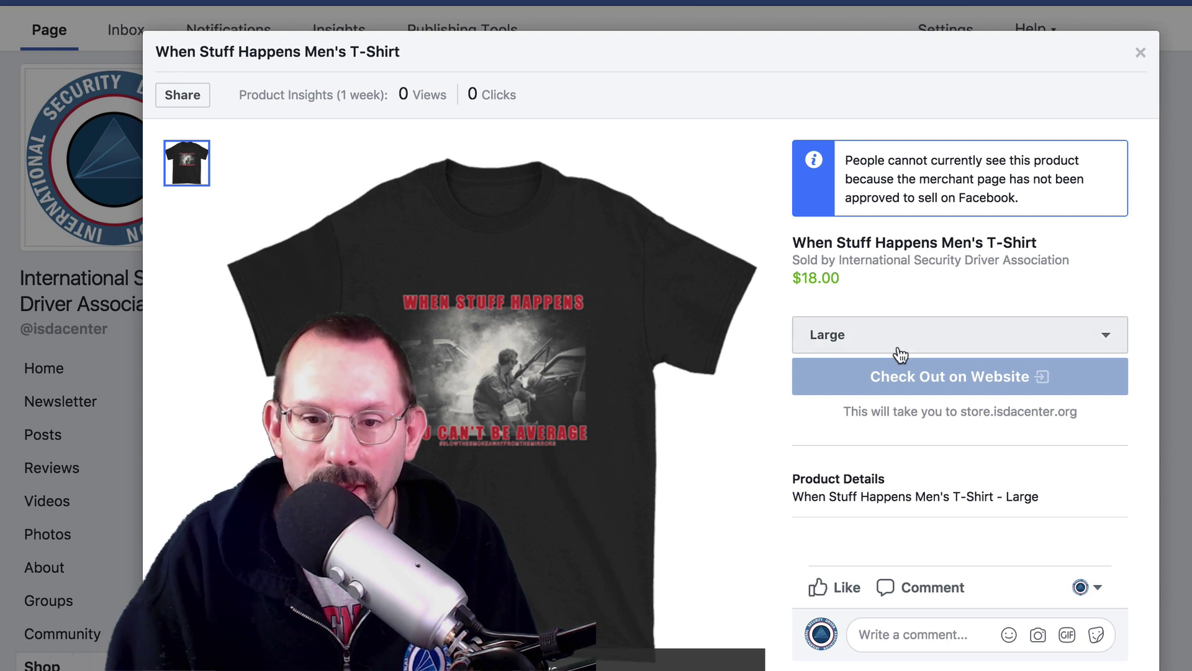
{"action": "left_click", "coordinate": [931, 340]}
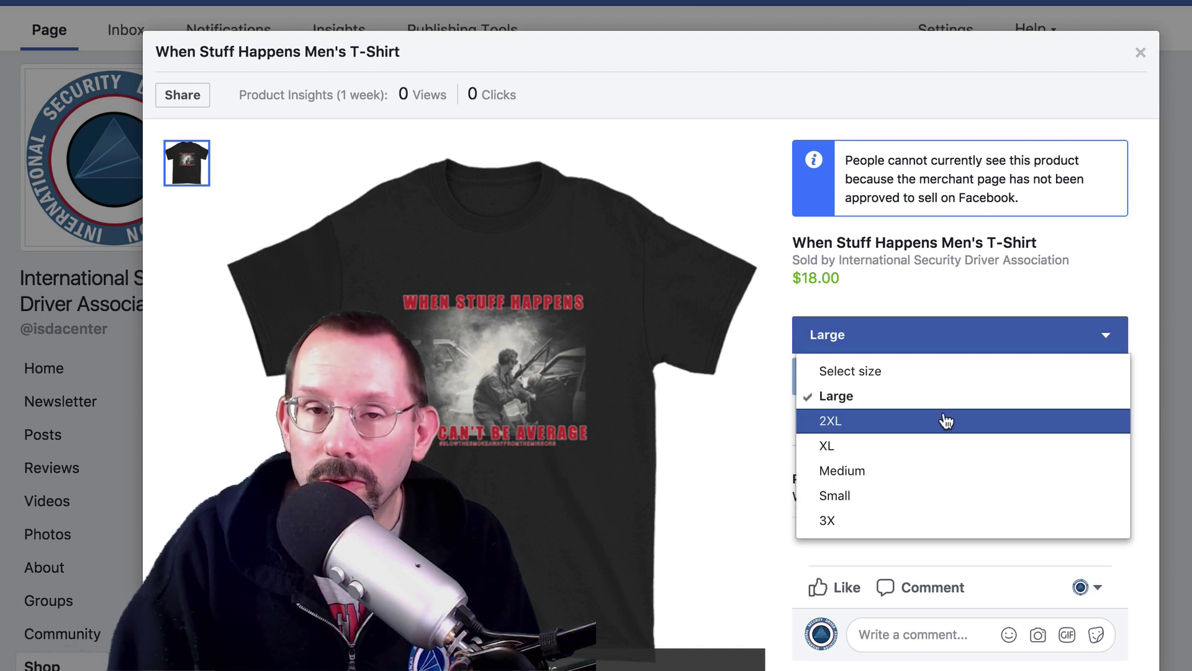
Step: Recheck the size choices of the When Stuff Happens Men's T-Shirt in the Facebook product view, keeping Large selected
{"action": "left_click", "coordinate": [875, 299]}
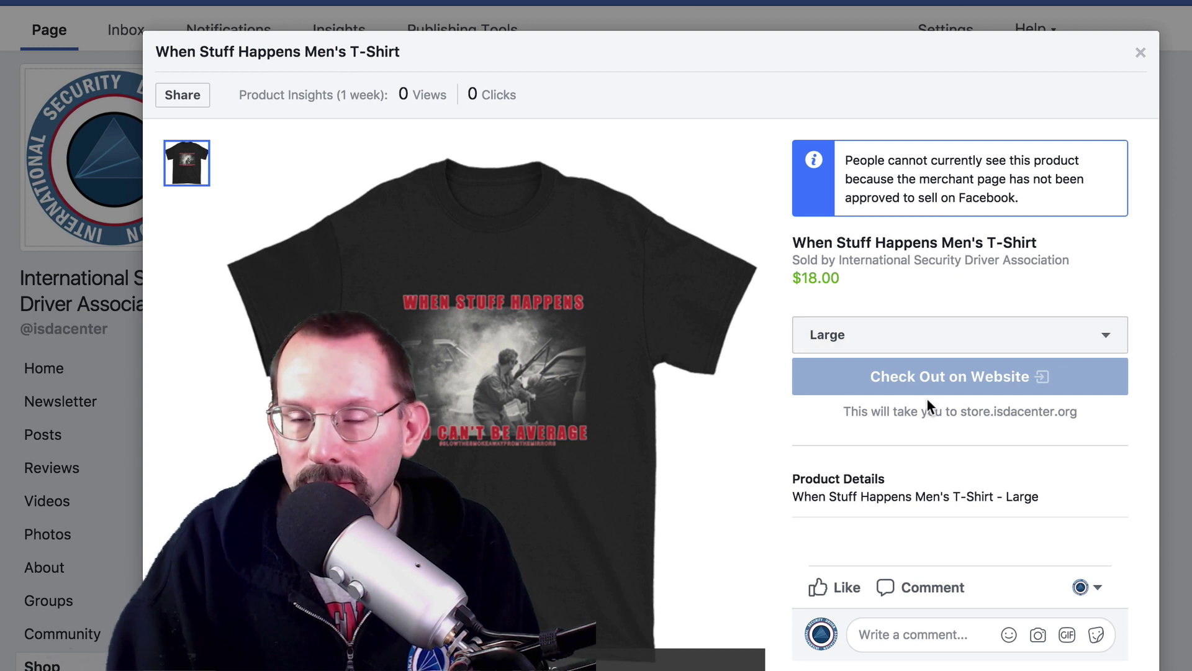
{"action": "left_click", "coordinate": [896, 336]}
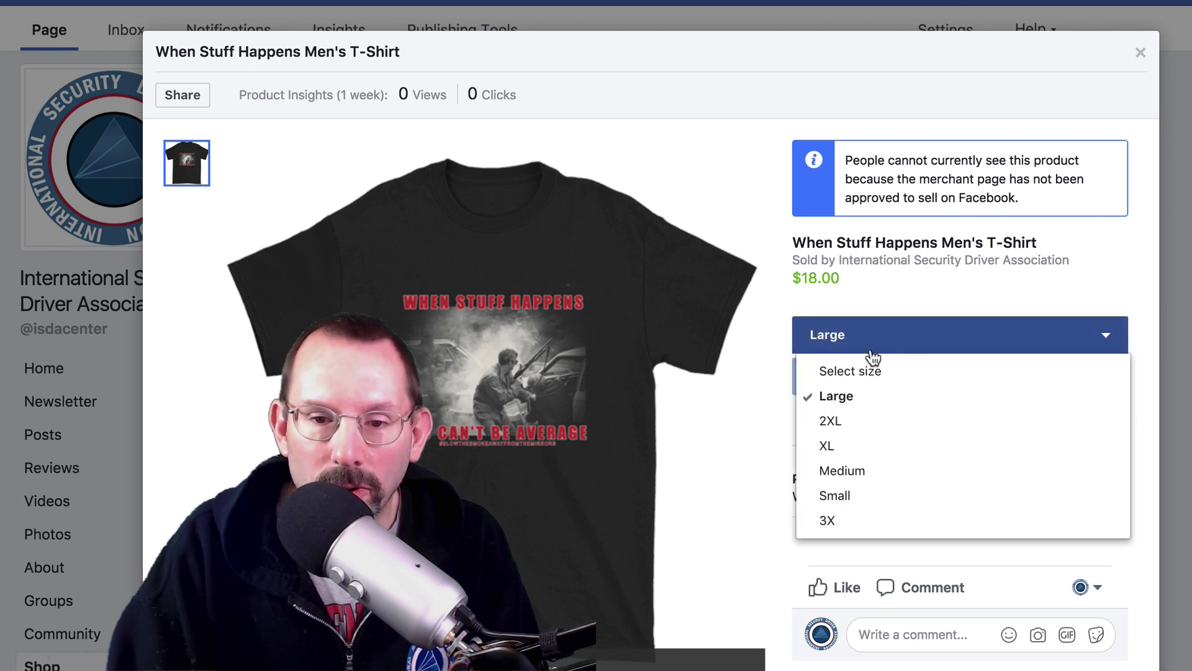
{"action": "left_click", "coordinate": [774, 323]}
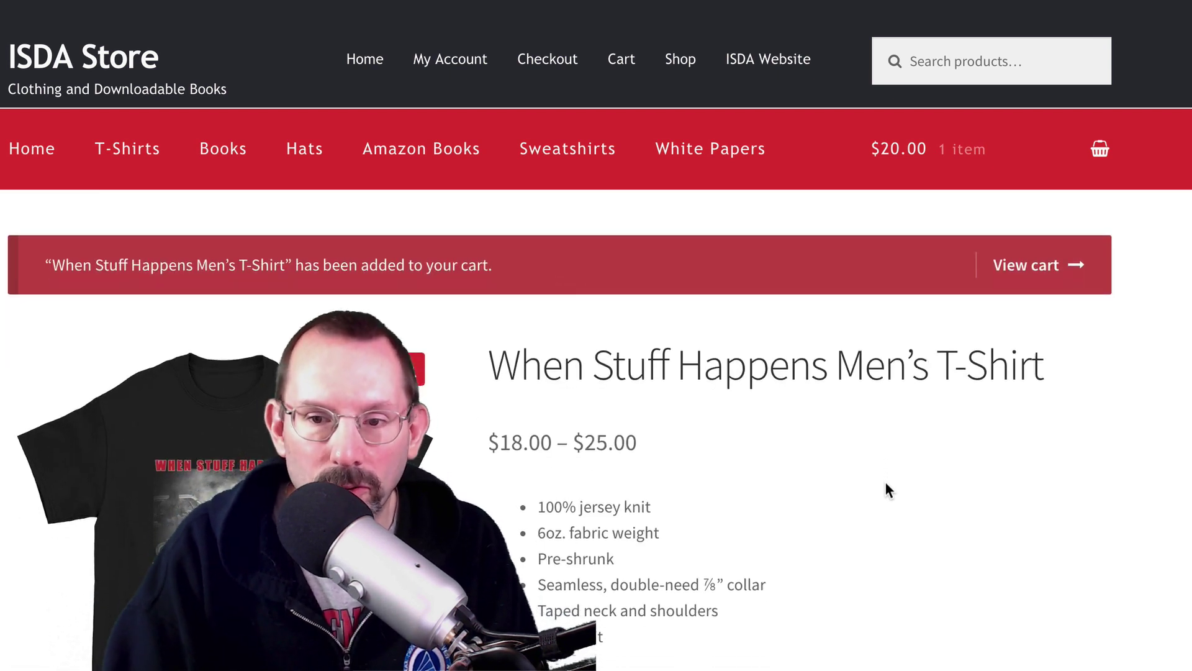
Step: Review the T-shirt's checkout destination page in the ISDA Store, and close the product view on the Facebook page
{"action": "scroll", "coordinate": [884, 479], "scroll_direction": "down", "scroll_amount": 3}
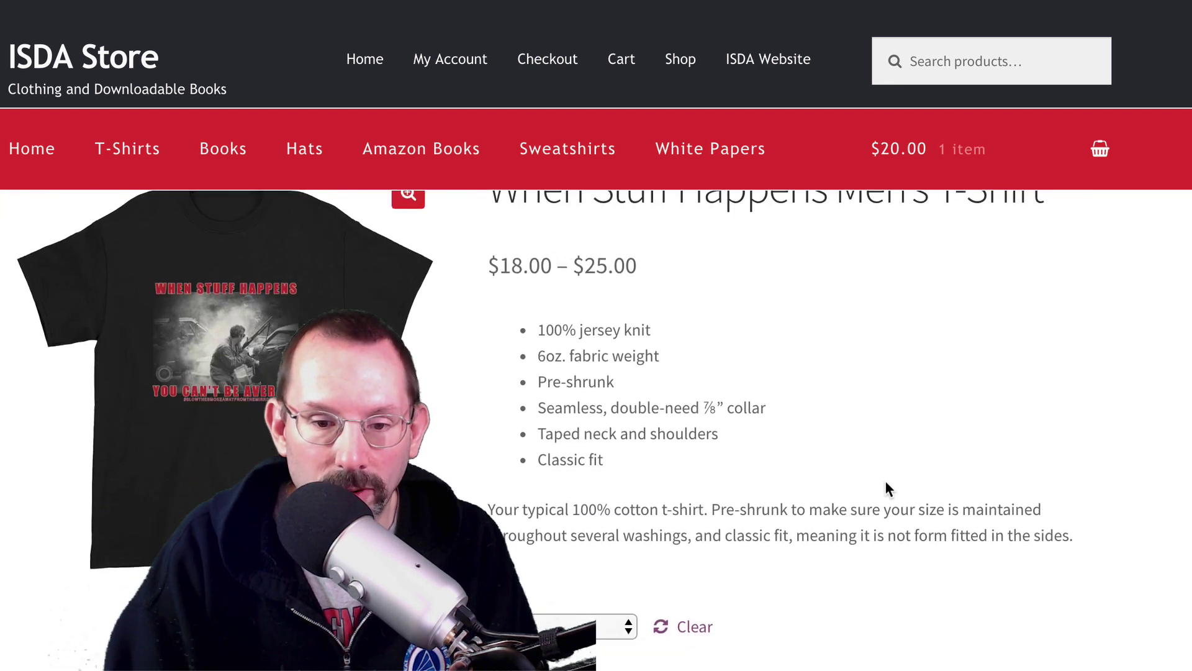
{"action": "scroll", "coordinate": [884, 484], "scroll_direction": "up", "scroll_amount": 5}
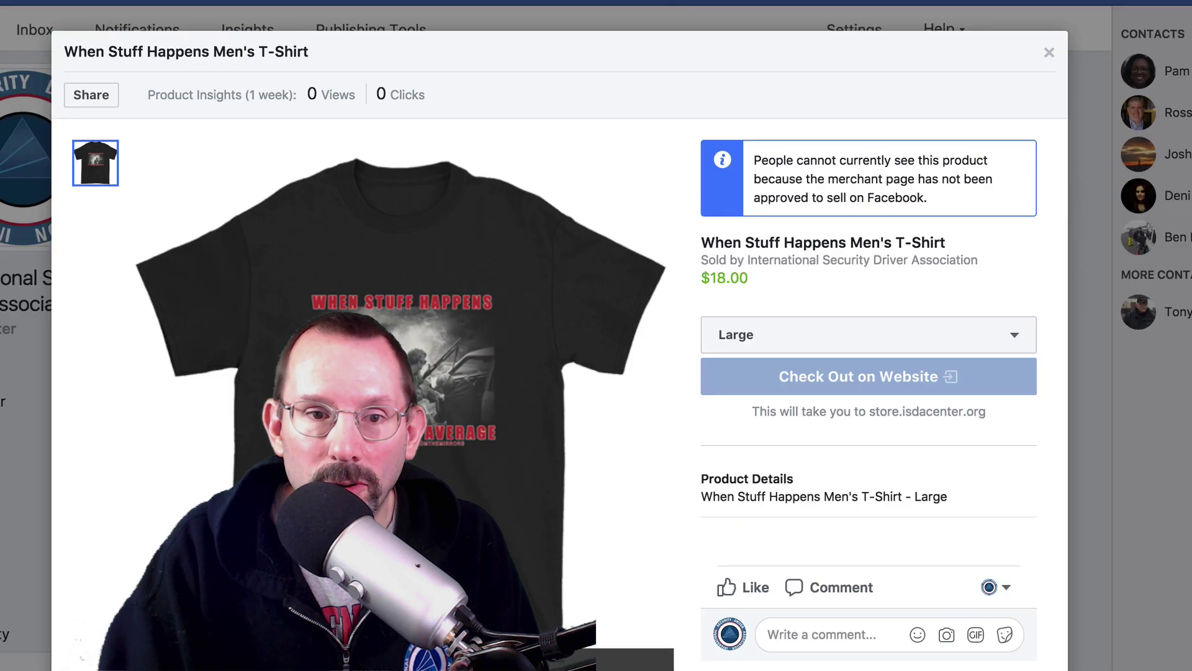
{"action": "left_click", "coordinate": [1050, 53]}
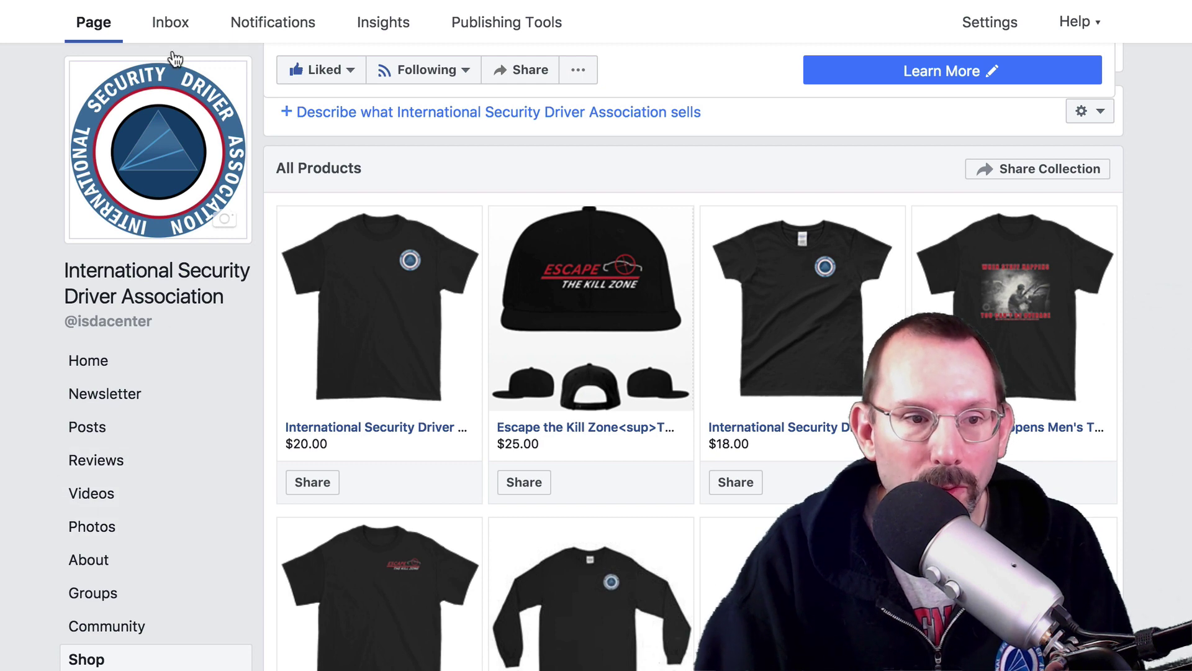
Step: In the Facebook page's Edit Page settings, move the Shop tab directly below Newsletter in the tab order
{"action": "left_click", "coordinate": [990, 30]}
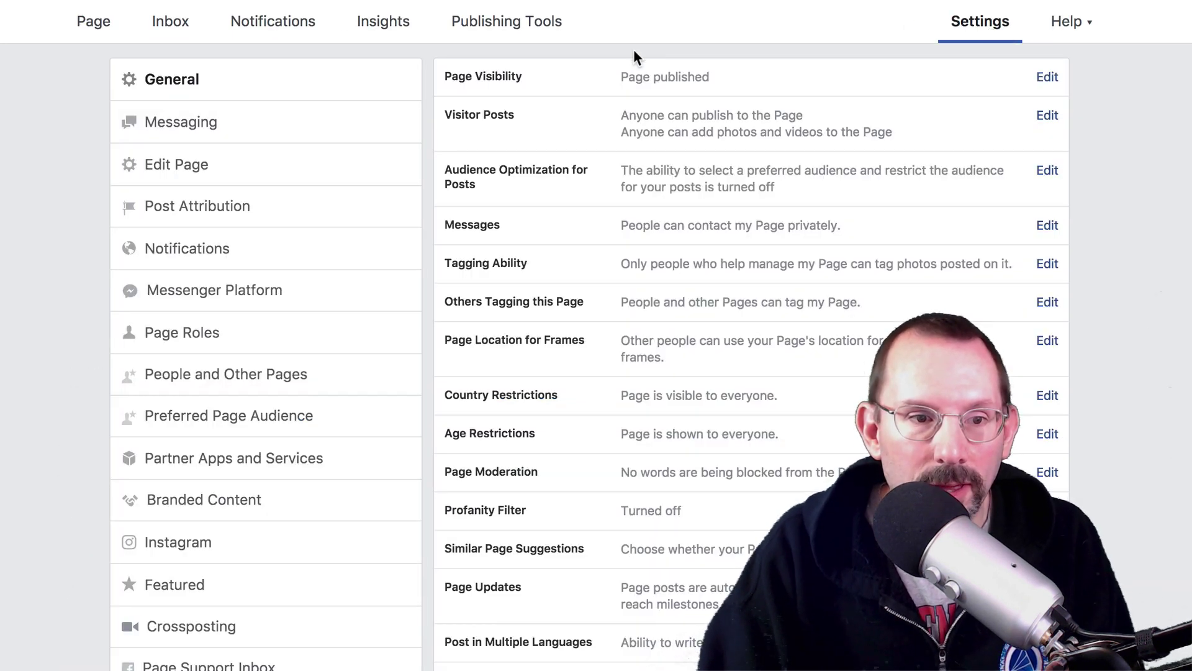
{"action": "left_click", "coordinate": [234, 165]}
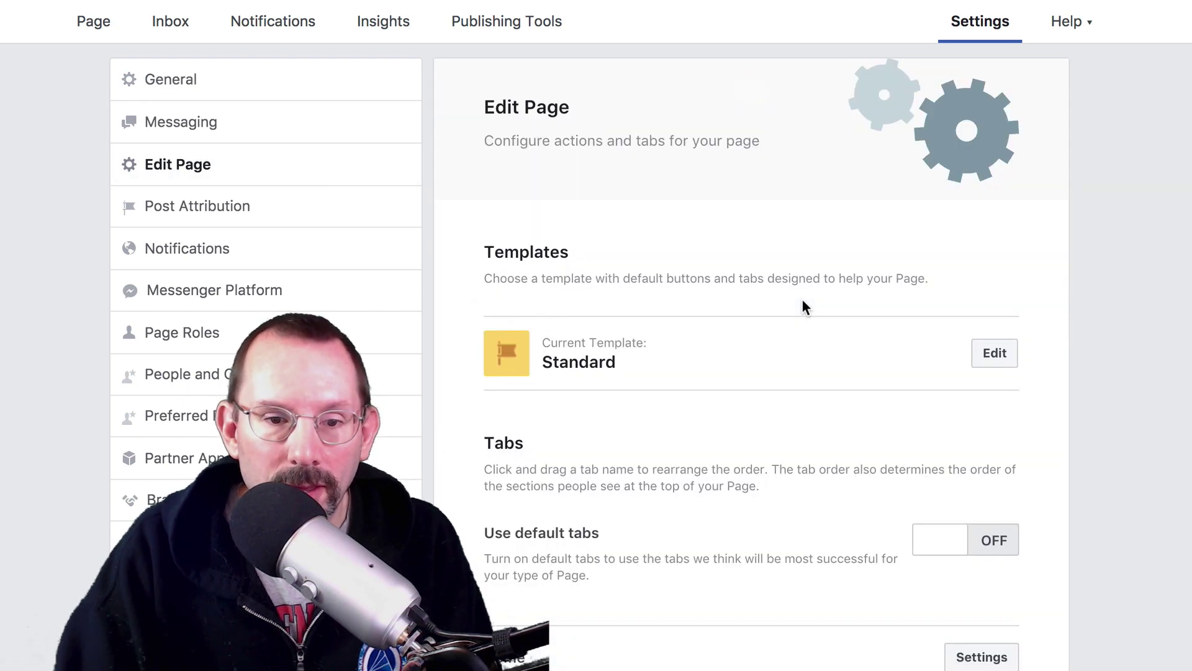
{"action": "scroll", "coordinate": [802, 299], "scroll_direction": "down", "scroll_amount": 7}
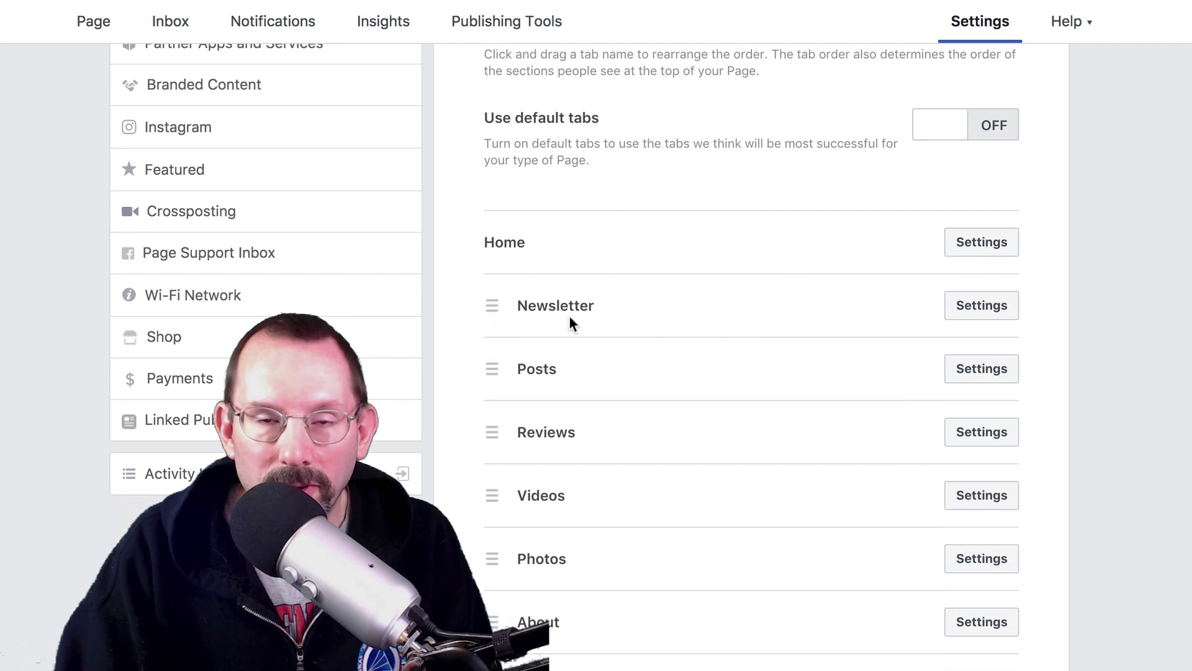
{"action": "scroll", "coordinate": [658, 506], "scroll_direction": "down", "scroll_amount": 1}
{"action": "scroll", "coordinate": [658, 506], "scroll_direction": "down", "scroll_amount": 3}
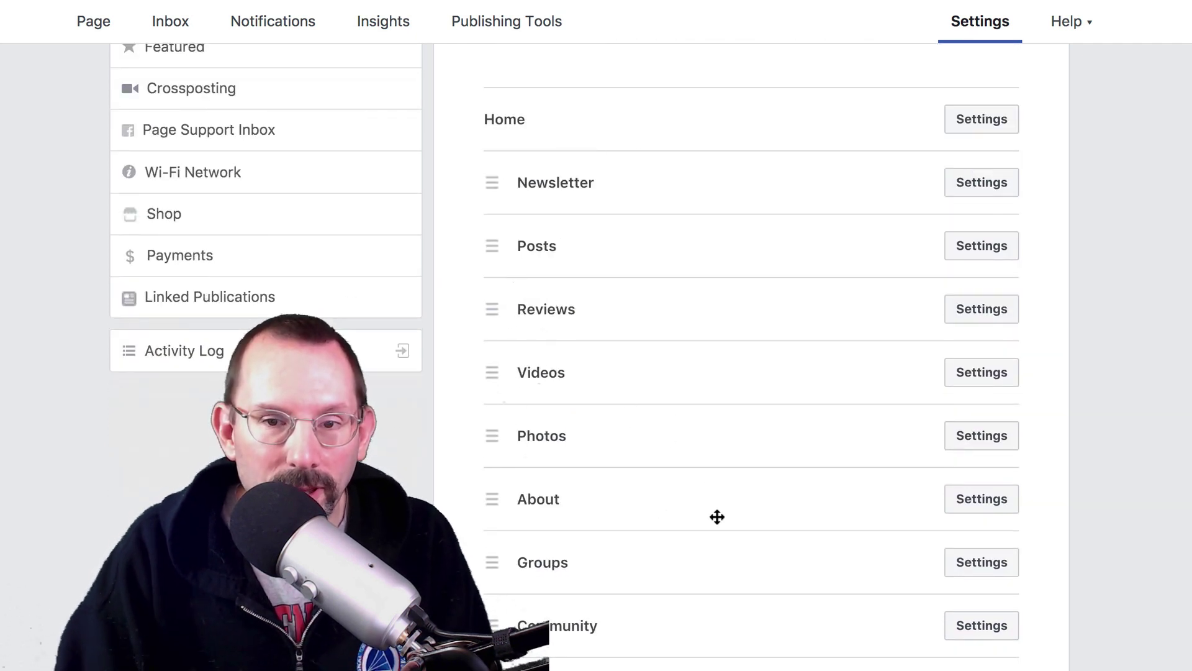
{"action": "scroll", "coordinate": [708, 528], "scroll_direction": "up", "scroll_amount": 1}
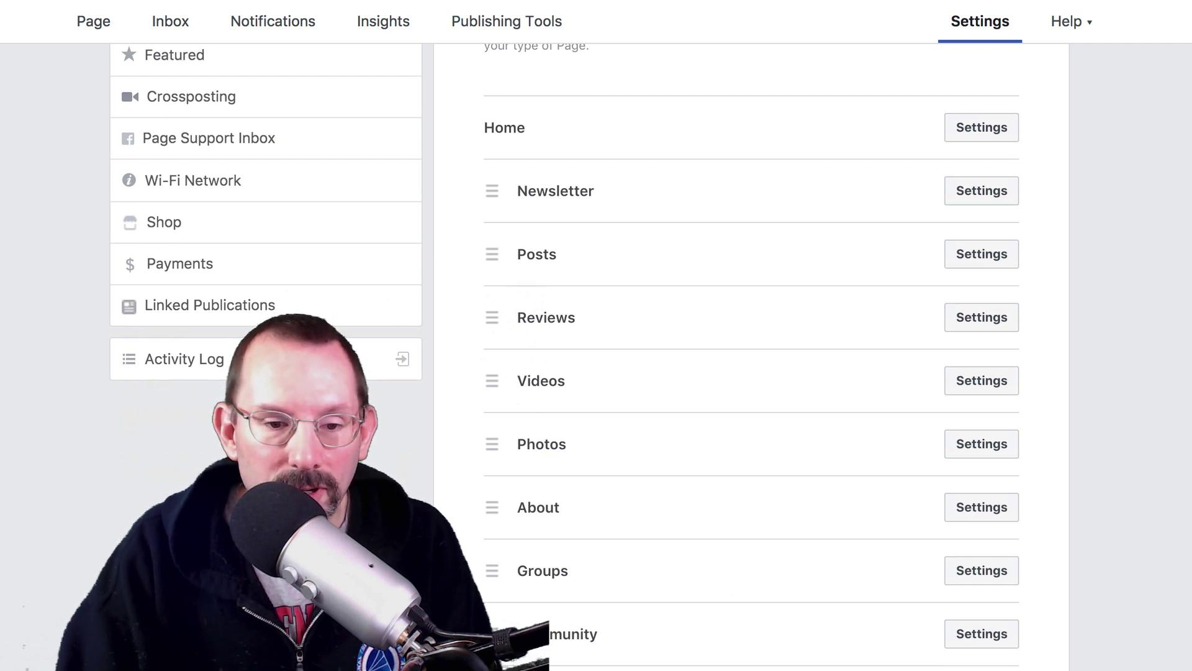
{"action": "left_click_drag", "start_coordinate": [501, 613], "coordinate": [487, 240]}
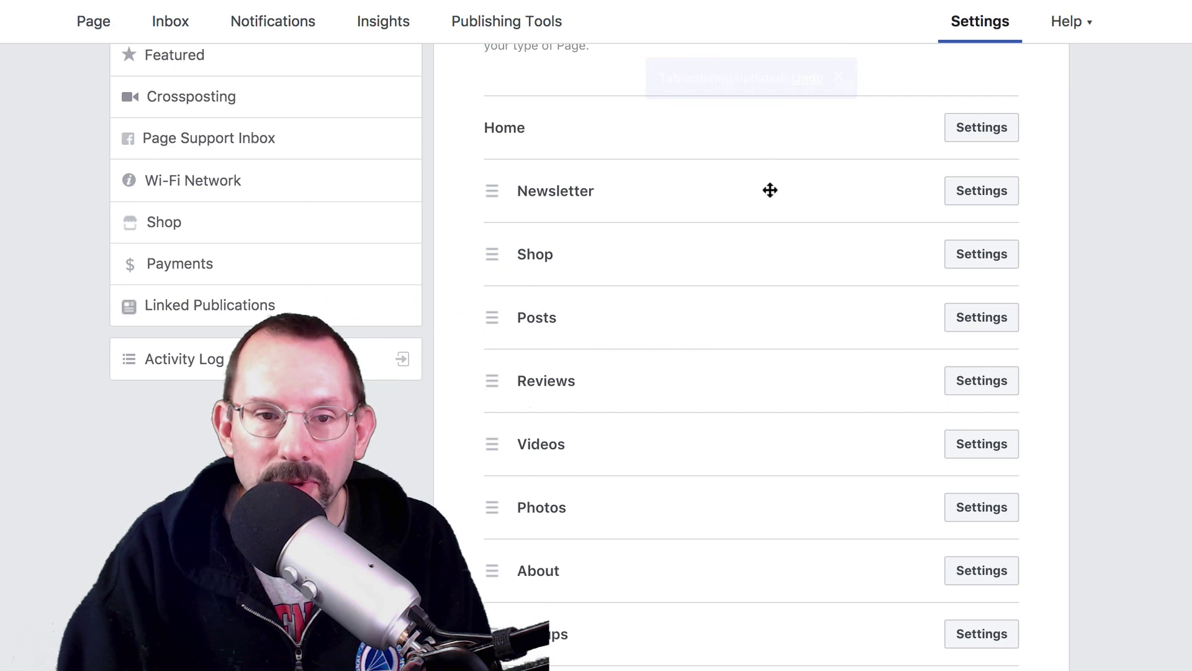
{"action": "scroll", "coordinate": [770, 193], "scroll_direction": "up", "scroll_amount": 6}
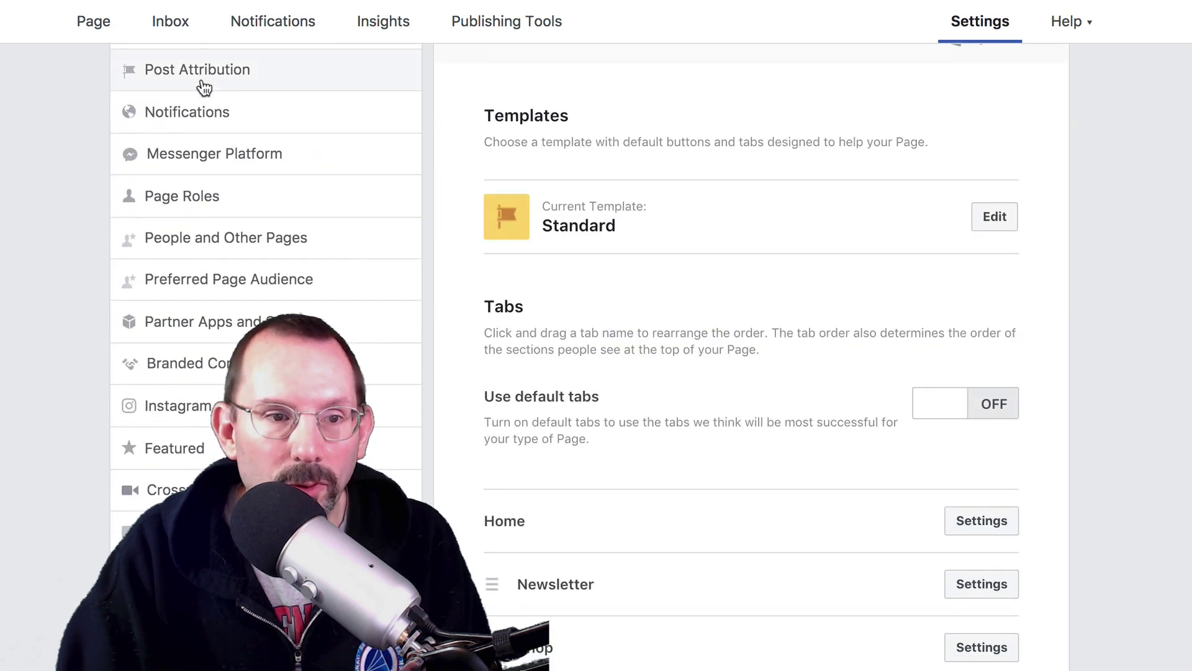